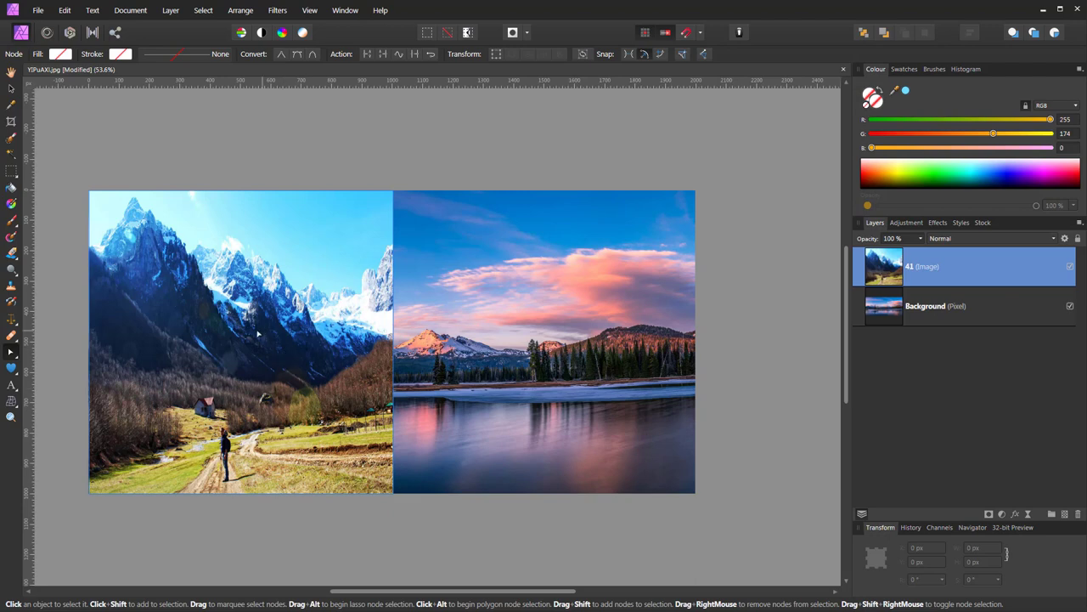
# Draw a large heart with the Heart Tool across the centre of both photos
pyautogui.click(18, 375)
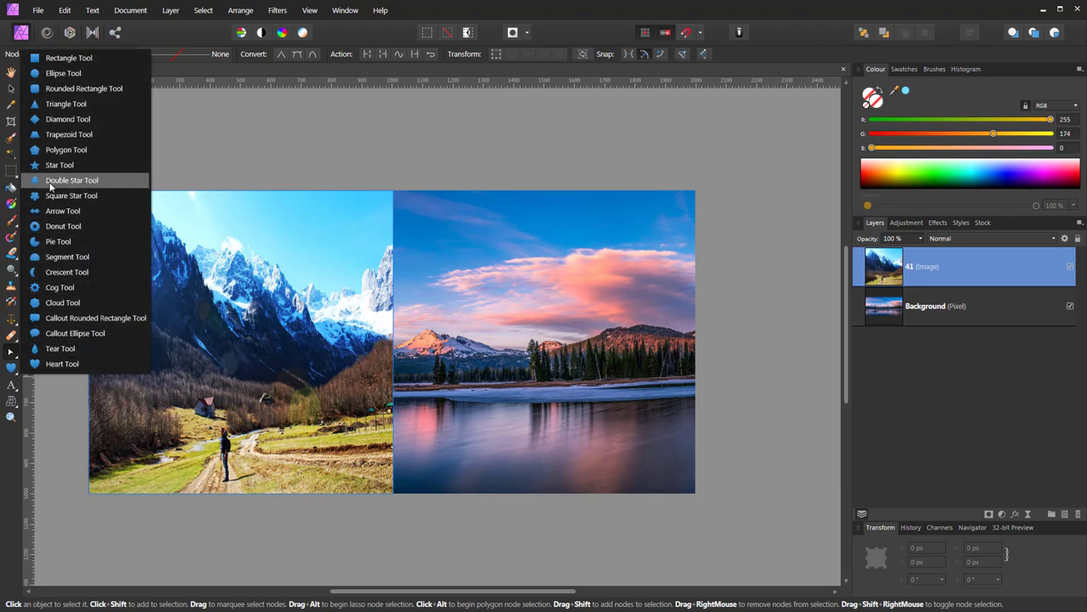
pyautogui.click(62, 364)
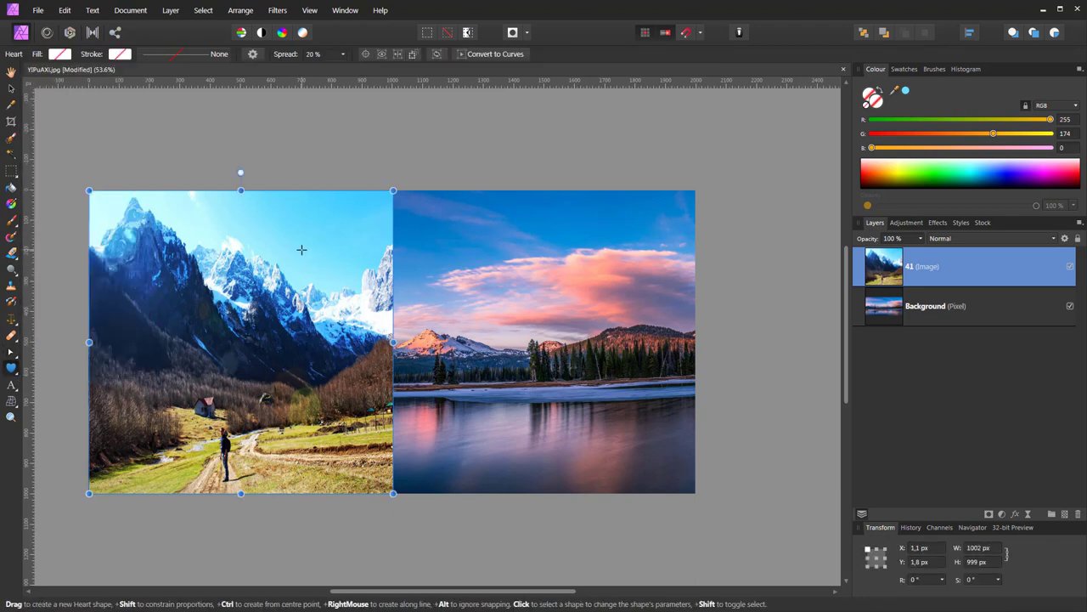
pyautogui.moveTo(302, 249)
pyautogui.mouseDown()
pyautogui.moveTo(531, 485)
pyautogui.moveTo(524, 477)
pyautogui.mouseUp()
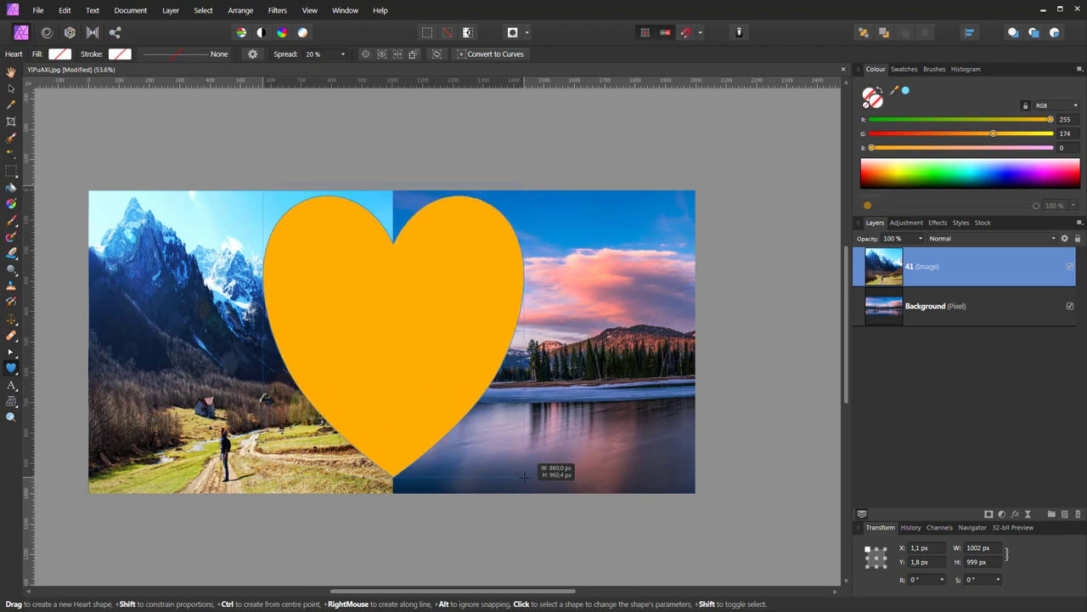
# Fill the heart bright red (RGB 255, 0, 32), then switch to the Move Tool and deselect
pyautogui.moveTo(524, 477); pyautogui.dragTo(525, 479)
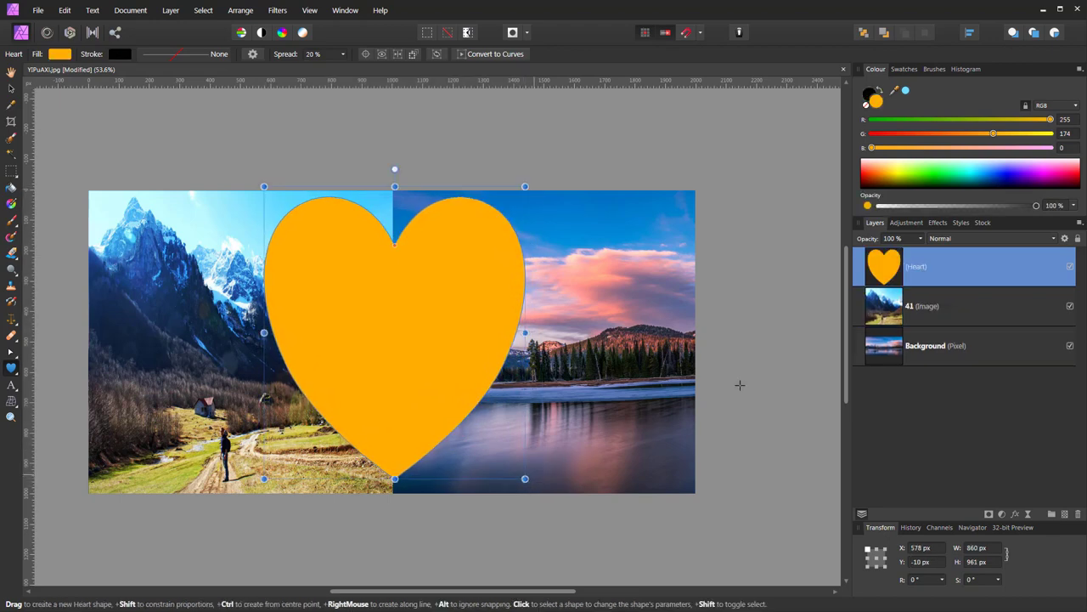
pyautogui.click(1078, 177)
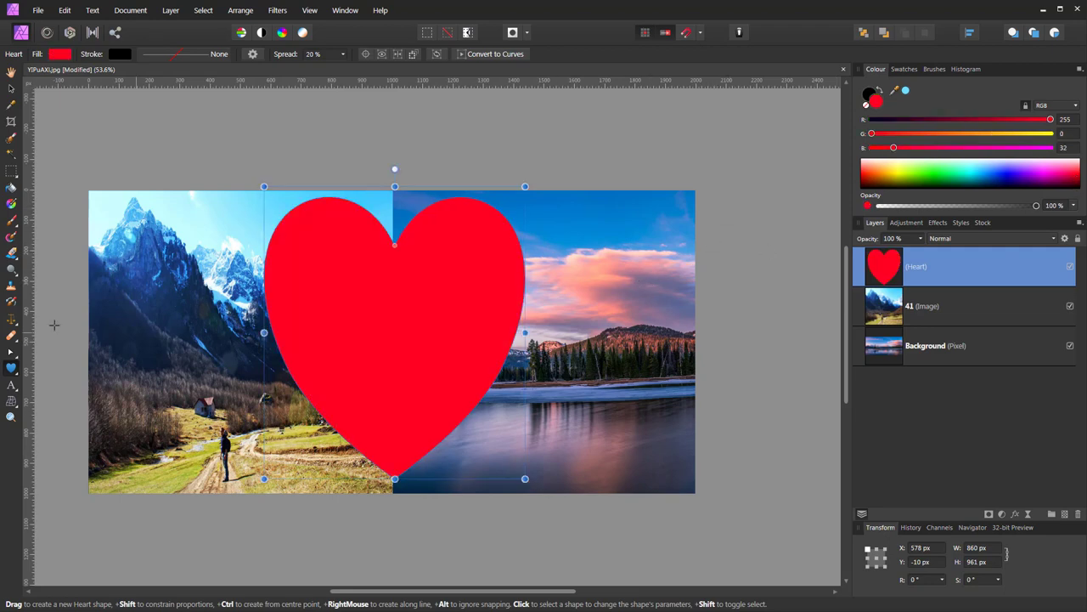
pyautogui.press('v')
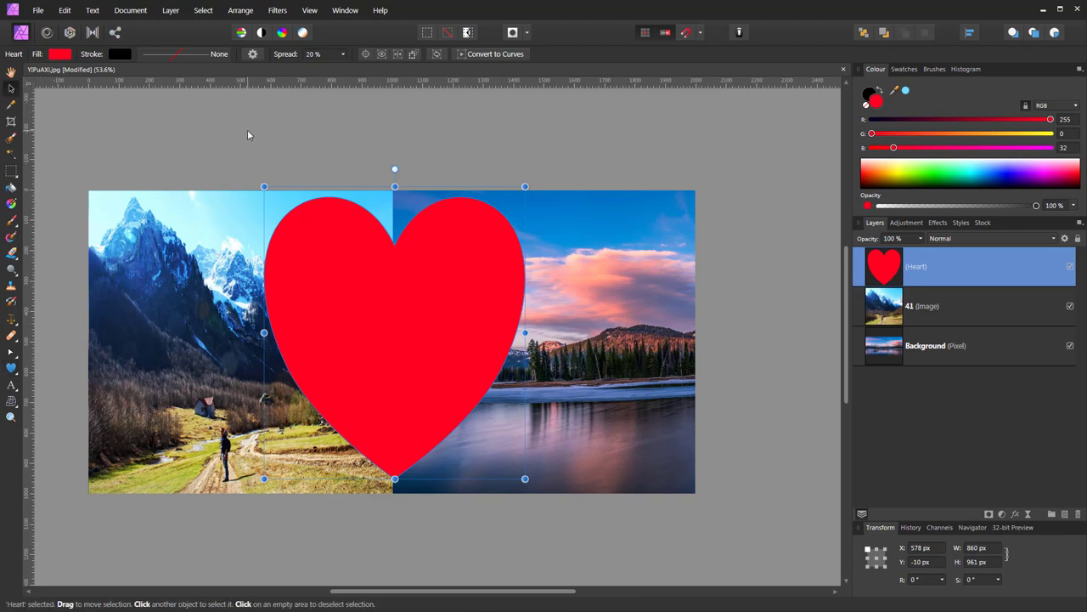
pyautogui.click(248, 132)
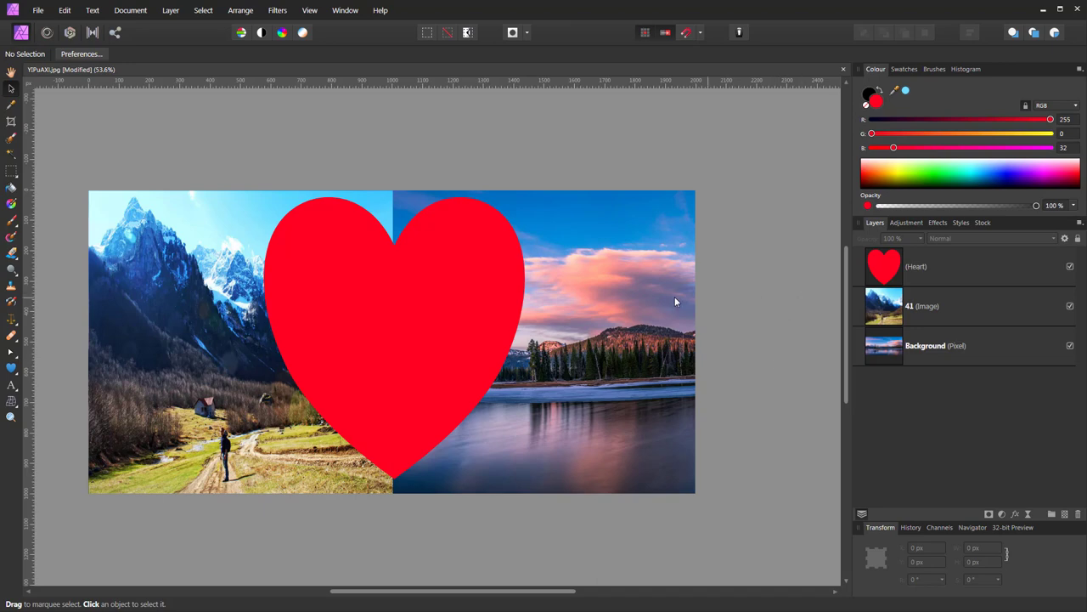
# Set the Heart layer's blend mode to Erase, punching a heart-shaped hole through both photos
pyautogui.click(1019, 273)
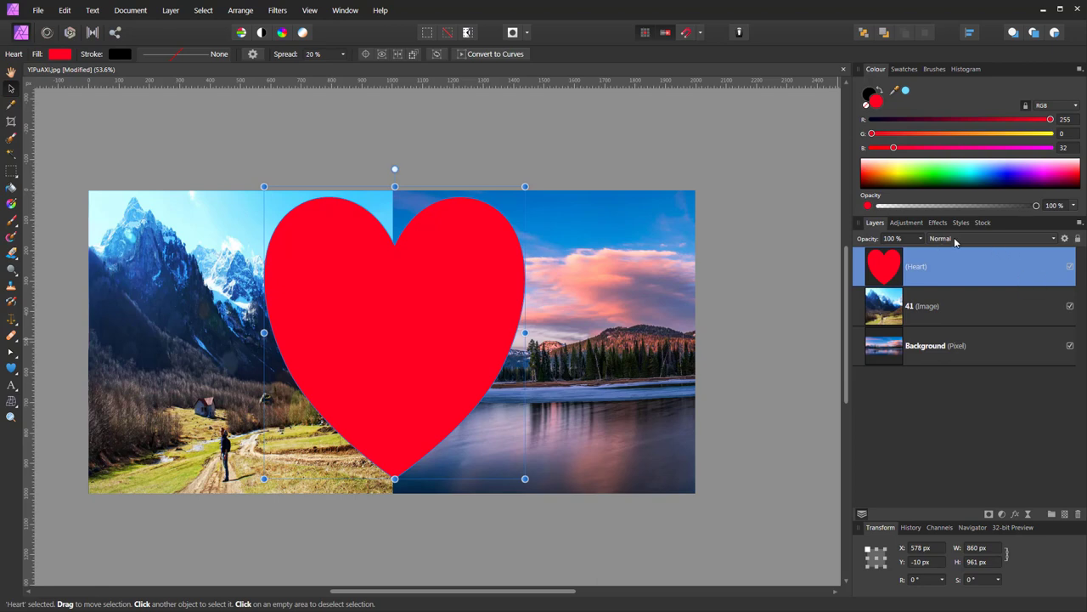
pyautogui.click(1054, 238)
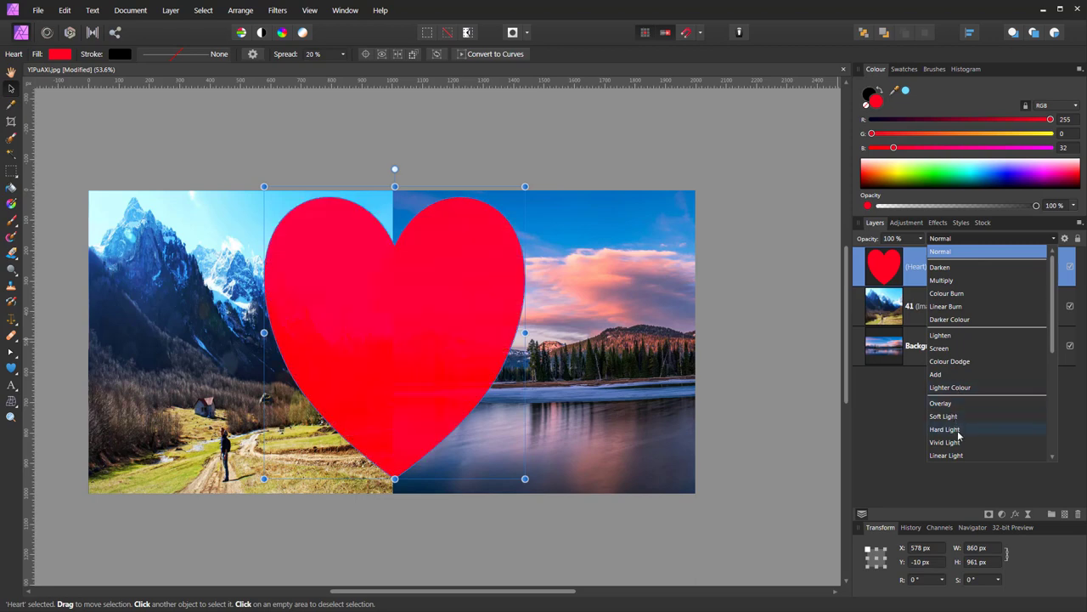
pyautogui.scroll(-3, 957, 429)
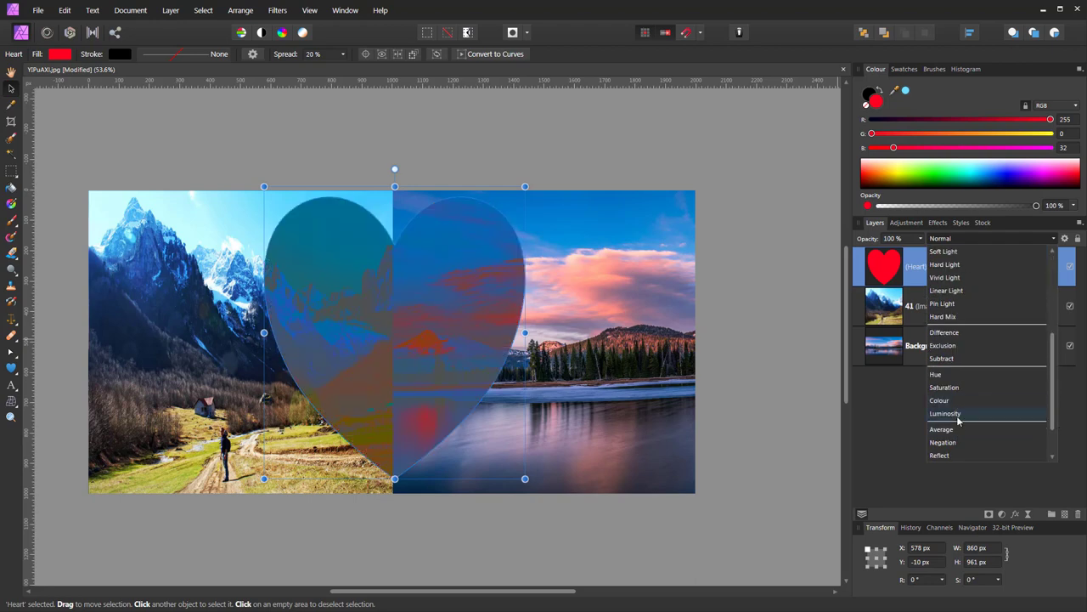
pyautogui.scroll(-2, 957, 395)
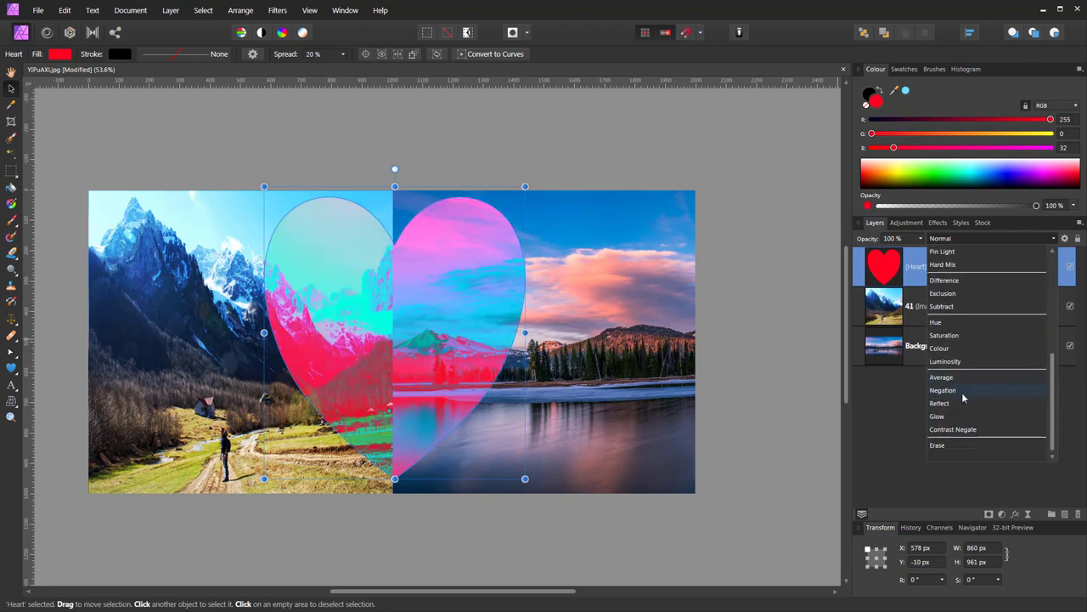
pyautogui.click(937, 446)
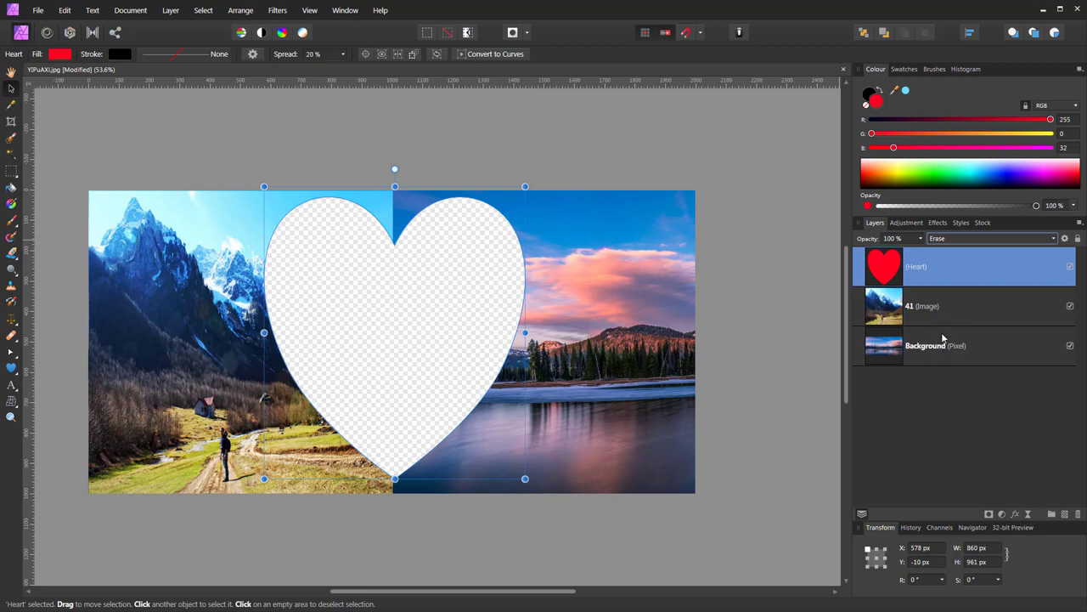
# Switch the Heart layer to Overlay blending, then hide it to compare the photos
pyautogui.click(989, 239)
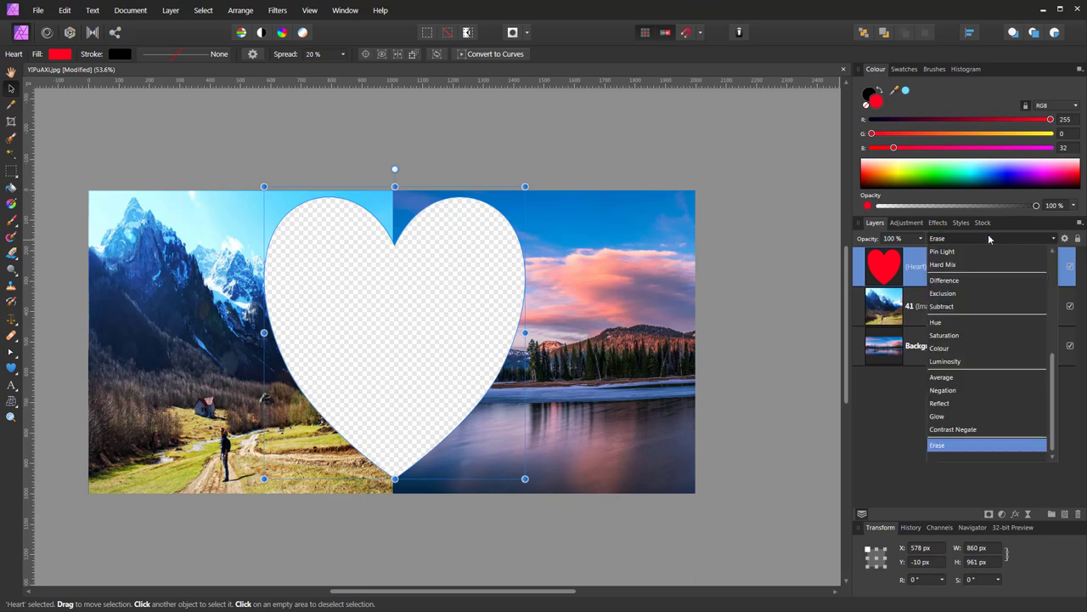
pyautogui.scroll(3, 948, 277)
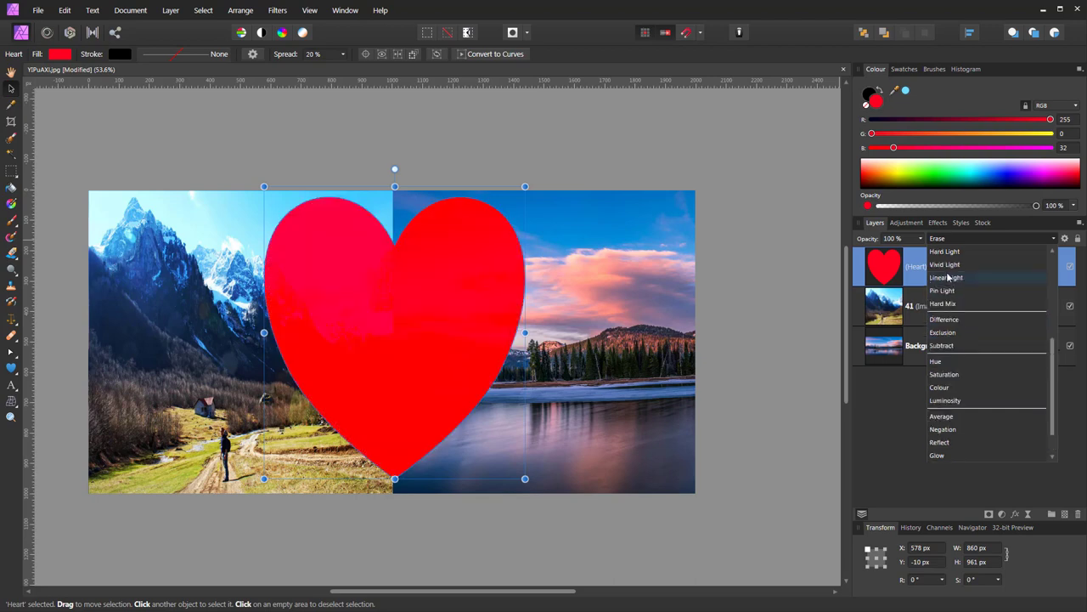
pyautogui.click(943, 294)
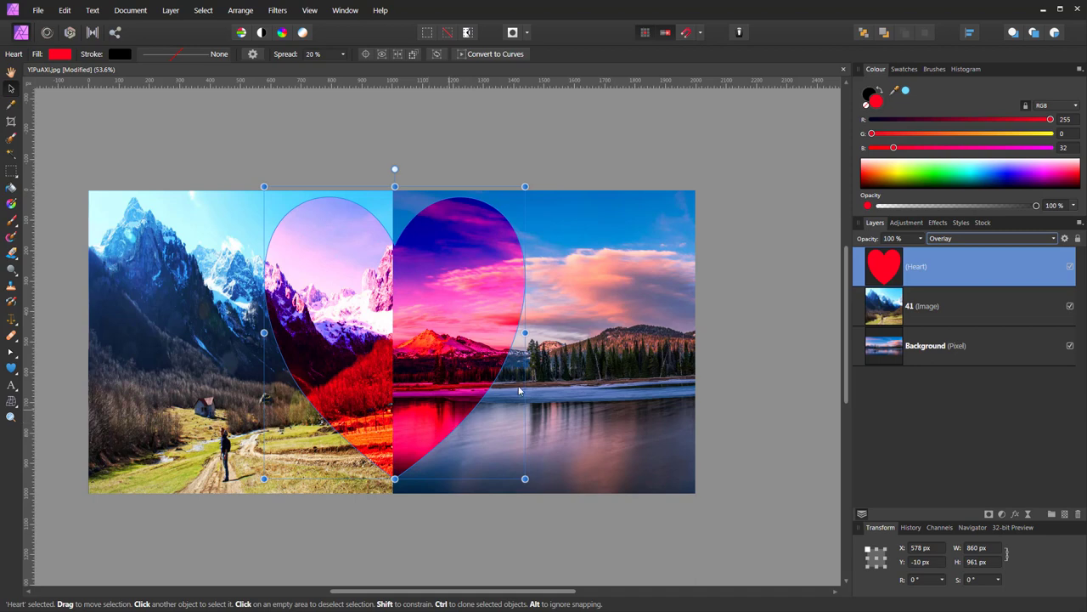
pyautogui.click(1069, 266)
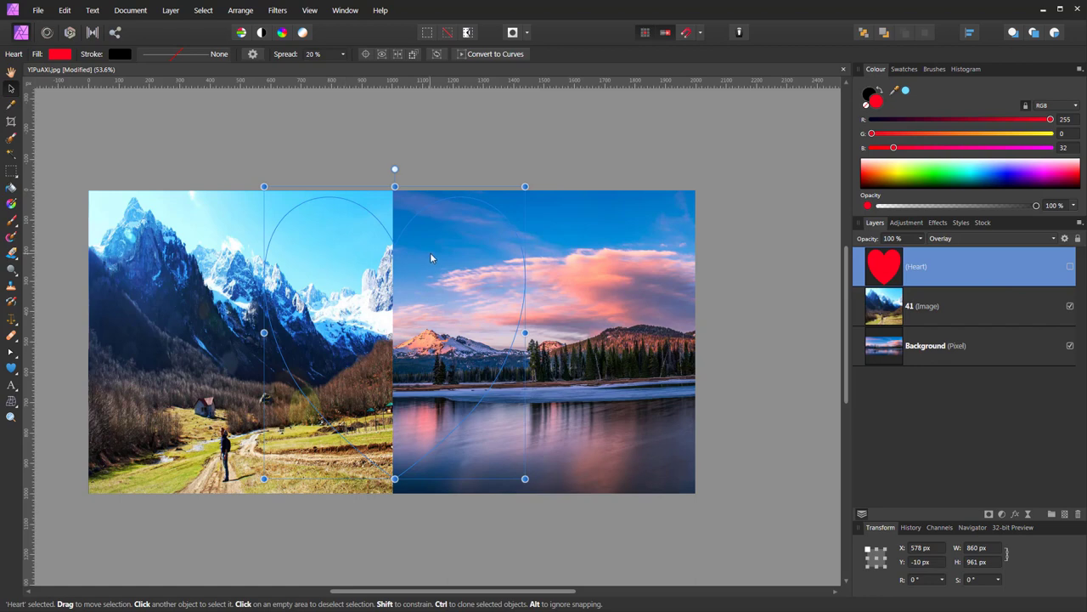
# Make the Heart layer visible again and return its blend mode to Normal
pyautogui.click(1069, 266)
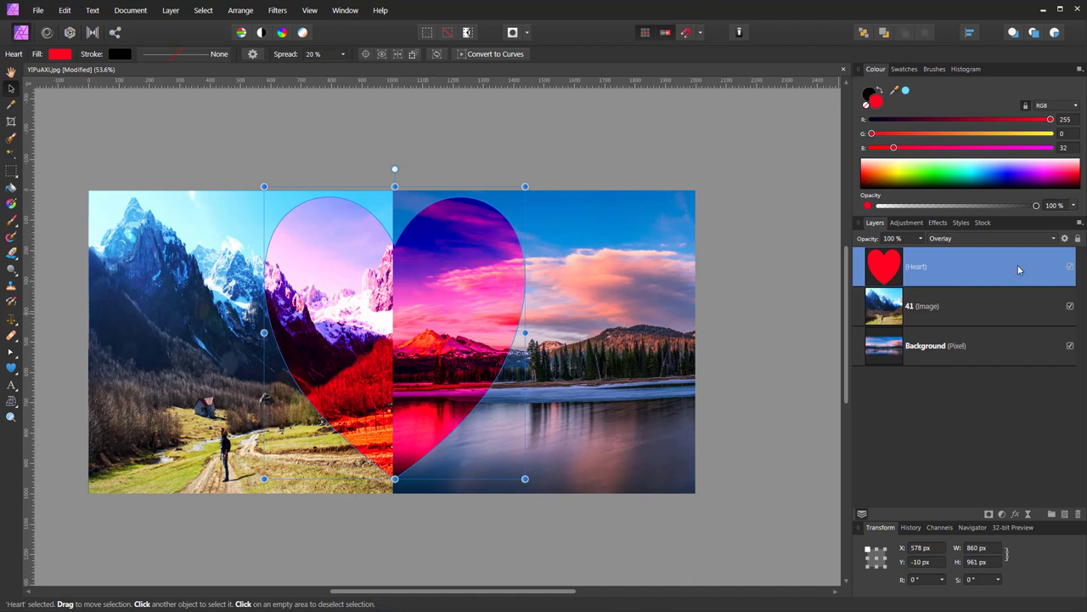
pyautogui.click(1008, 238)
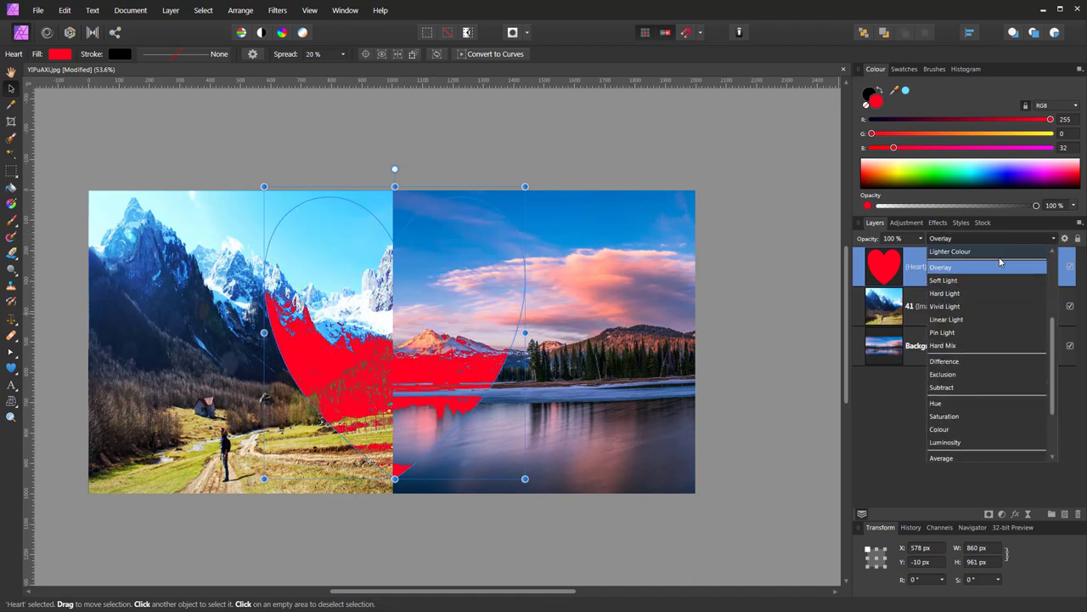
pyautogui.click(973, 253)
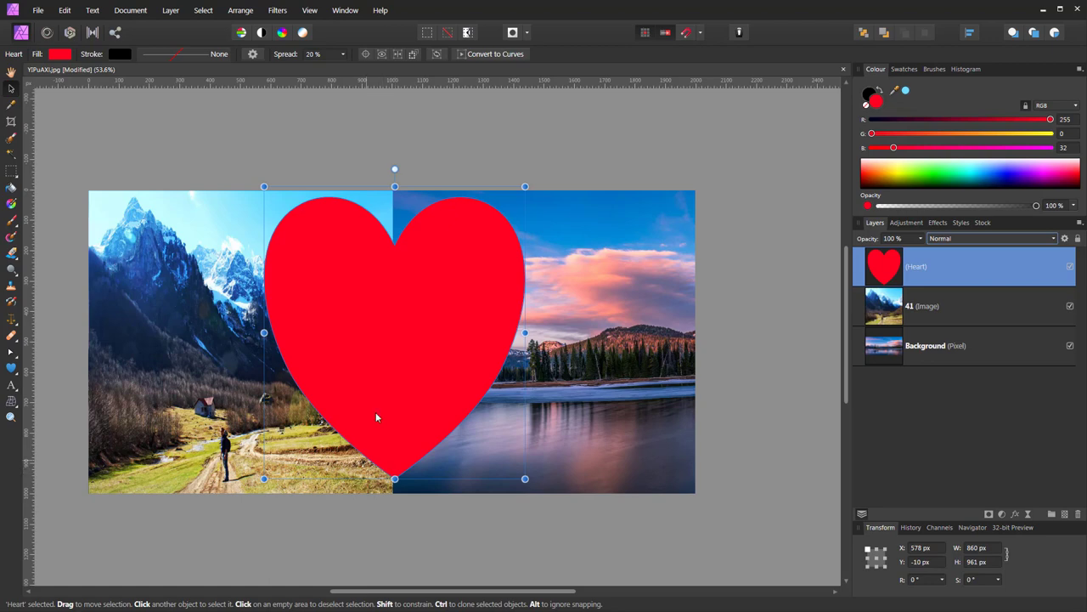
# Move the heart onto the mountain photo and clip the mountain photo layer inside it
pyautogui.moveTo(371, 330)
pyautogui.mouseDown()
pyautogui.moveTo(356, 342)
pyautogui.moveTo(227, 350)
pyautogui.moveTo(232, 332)
pyautogui.mouseUp()
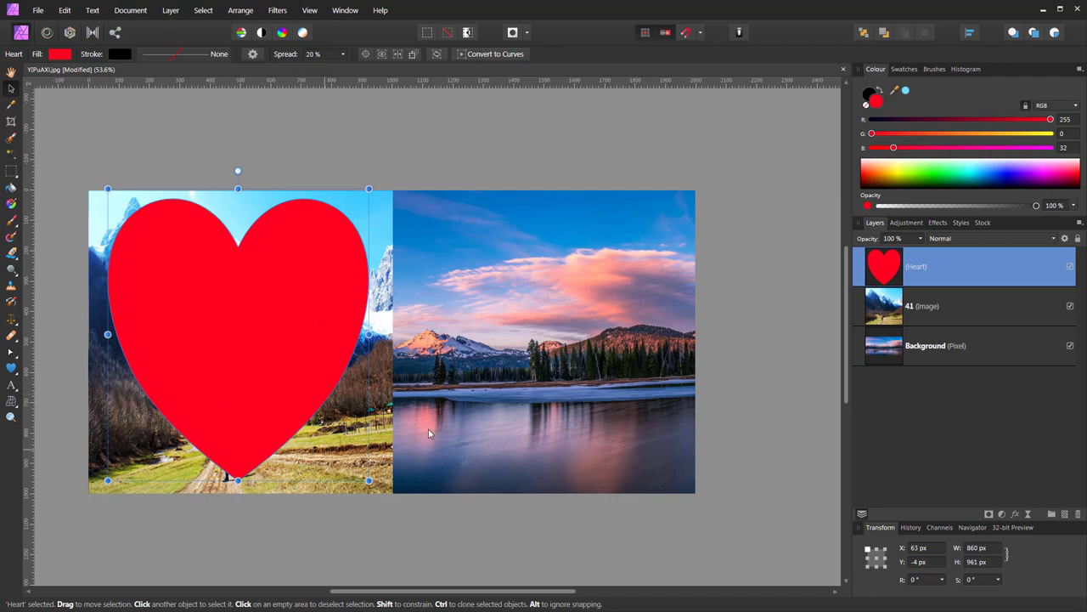
pyautogui.click(988, 316)
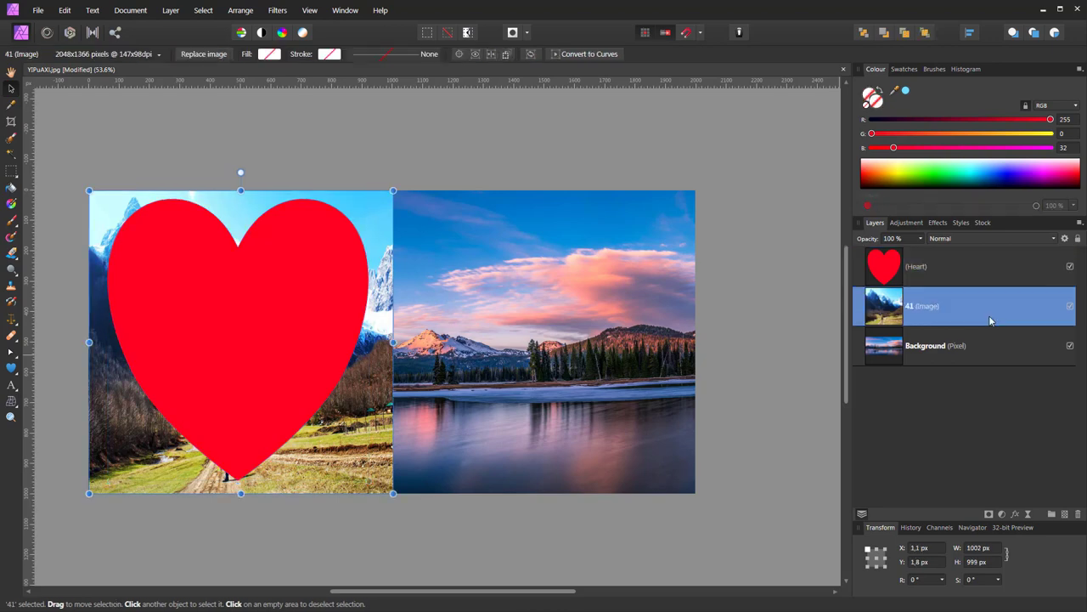
pyautogui.moveTo(989, 320); pyautogui.dragTo(988, 287)
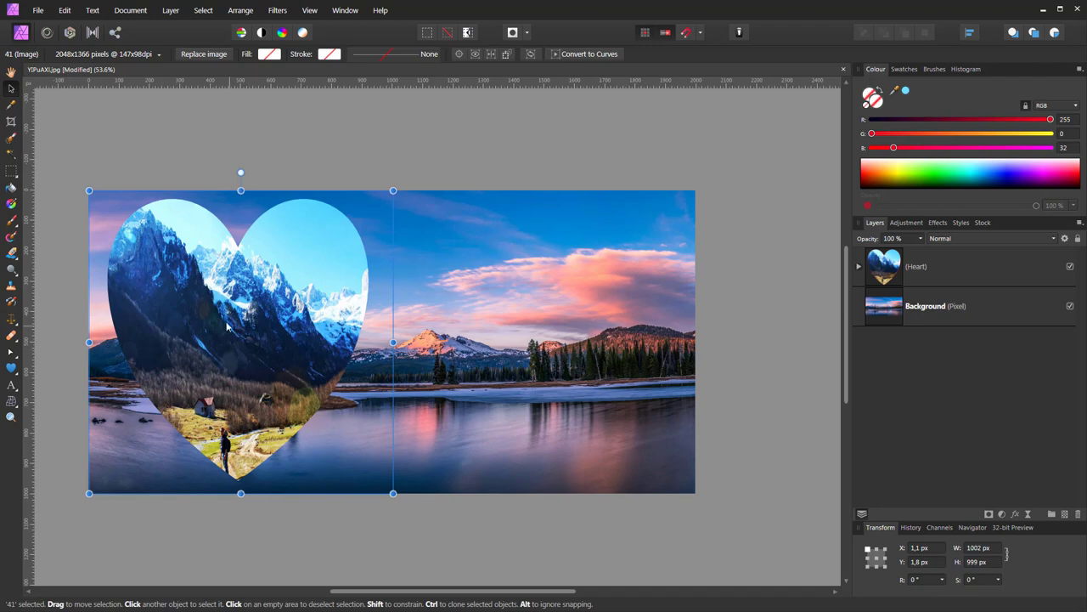
# Enlarge the clipped mountain photo to about 1199 × 1195 px, shift it slightly right and down
pyautogui.moveTo(227, 331)
pyautogui.mouseDown()
pyautogui.moveTo(238, 331)
pyautogui.moveTo(227, 315)
pyautogui.moveTo(193, 319)
pyautogui.mouseUp()
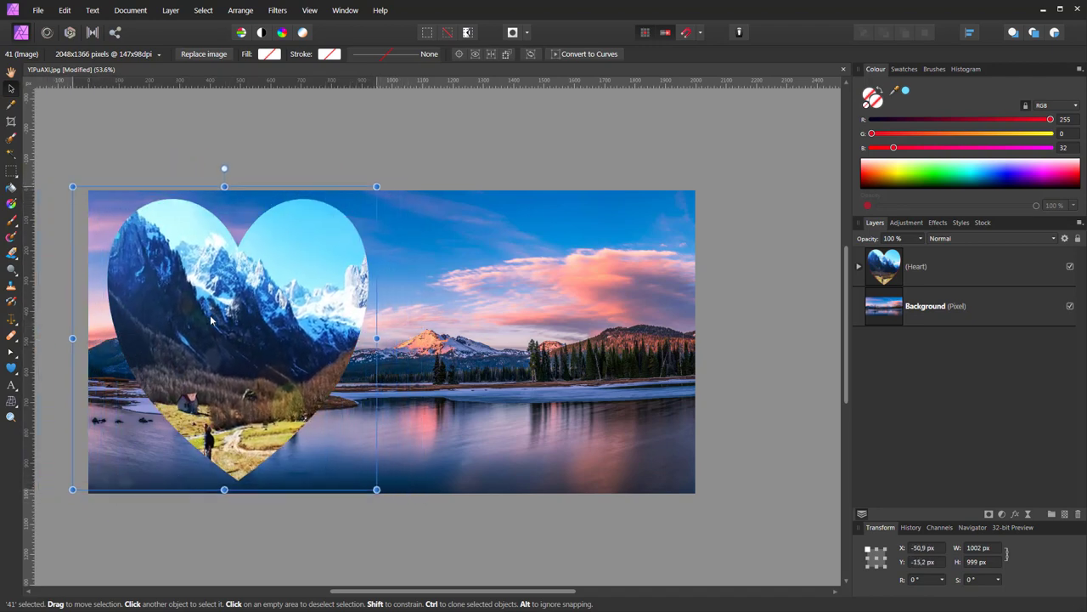
pyautogui.moveTo(381, 492); pyautogui.dragTo(372, 516)
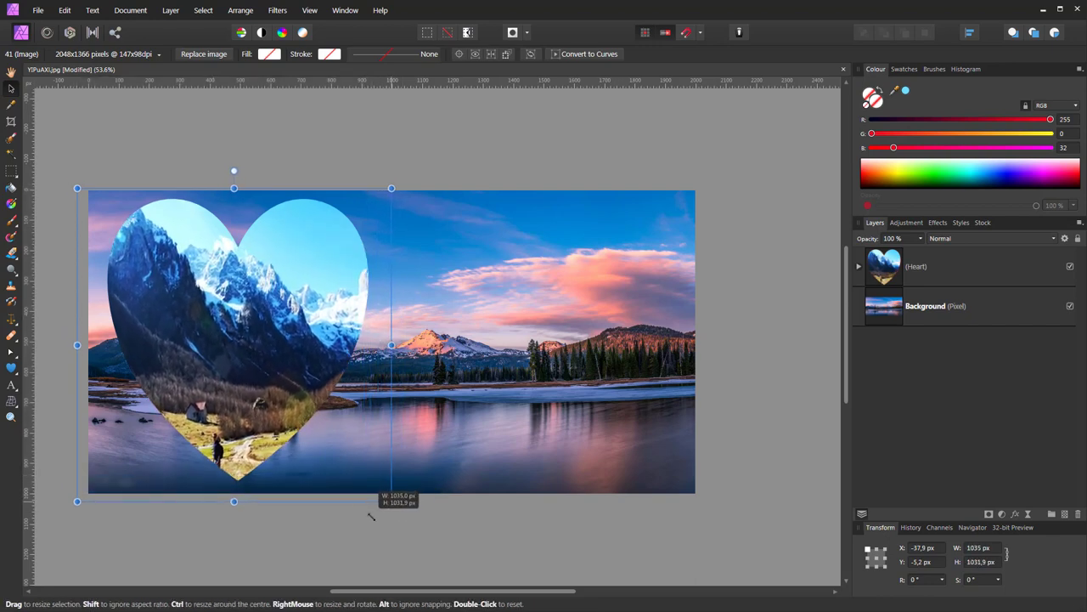
pyautogui.moveTo(373, 515); pyautogui.dragTo(415, 565)
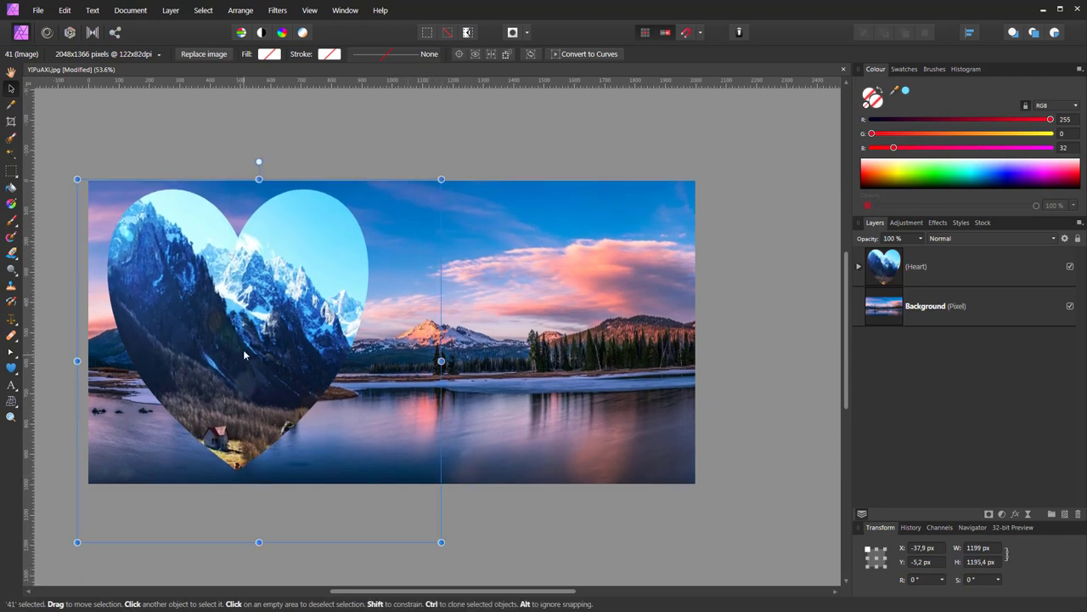
pyautogui.moveTo(244, 354); pyautogui.dragTo(250, 356)
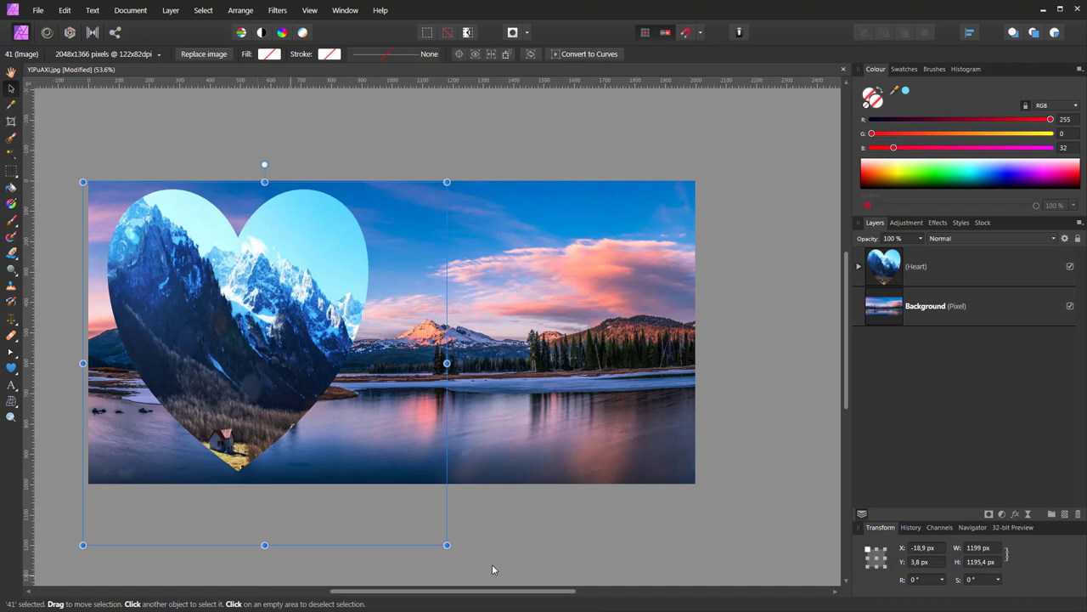
pyautogui.click(526, 548)
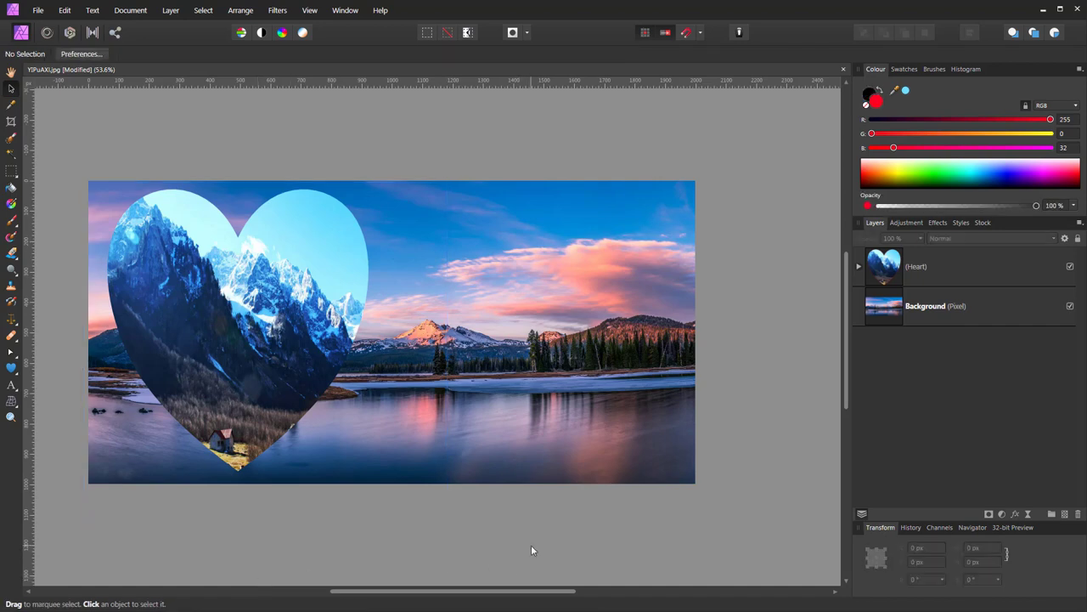
# Undo three times to unclip the mountain photo, hide the Heart layer, and open its blend modes
pyautogui.hotkey('ctrl', 'z')
pyautogui.hotkey('ctrl', 'z')
pyautogui.hotkey('ctrl', 'z')
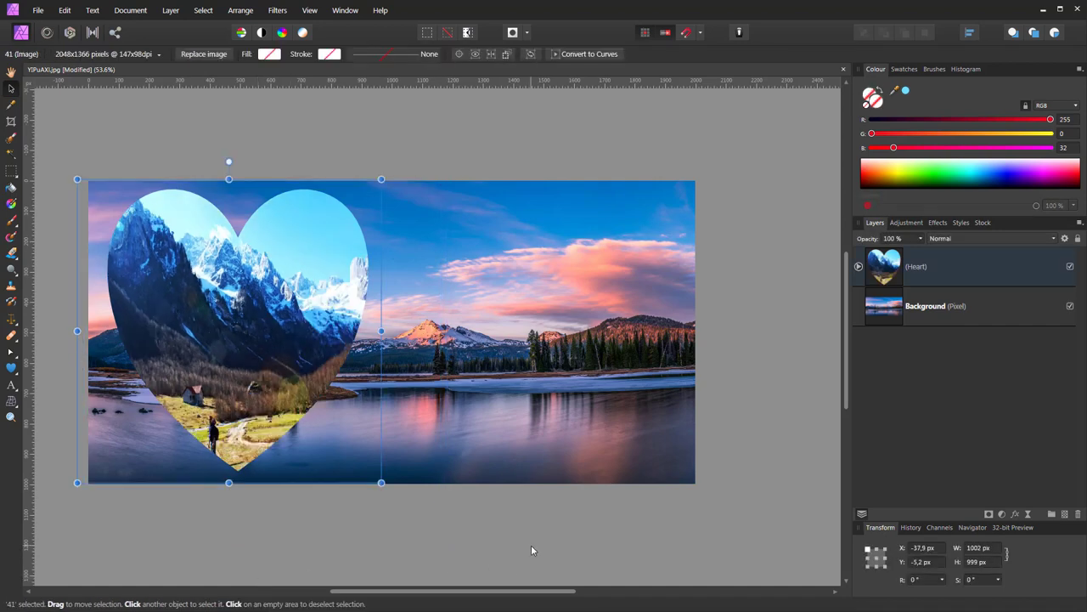
pyautogui.hotkey('ctrl', 'z')
pyautogui.hotkey('ctrl', 'z')
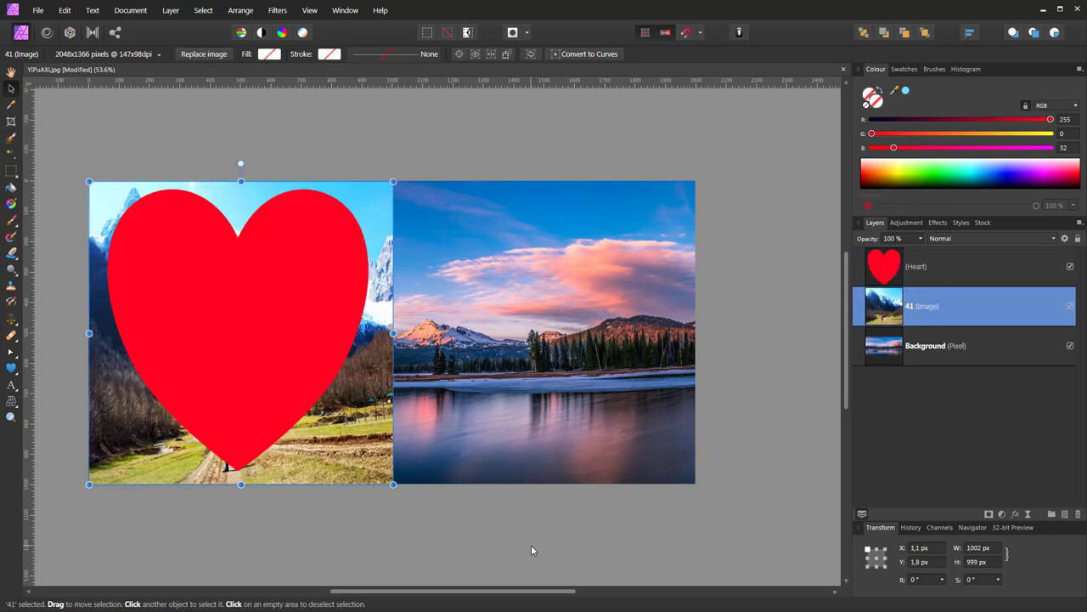
pyautogui.hotkey('ctrl', 'z')
pyautogui.hotkey('ctrl', 'z')
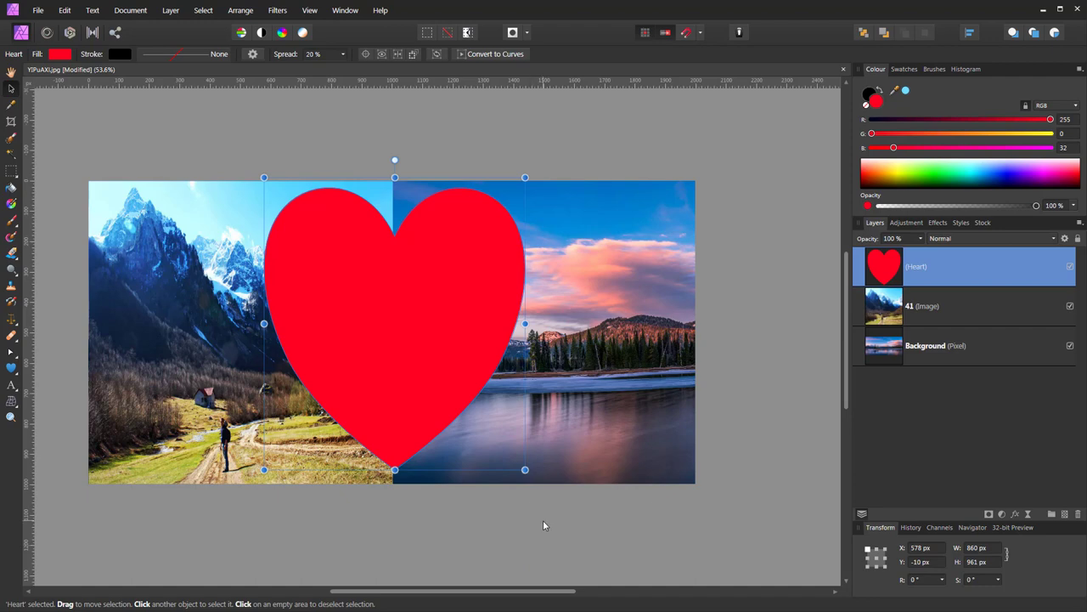
pyautogui.click(1070, 267)
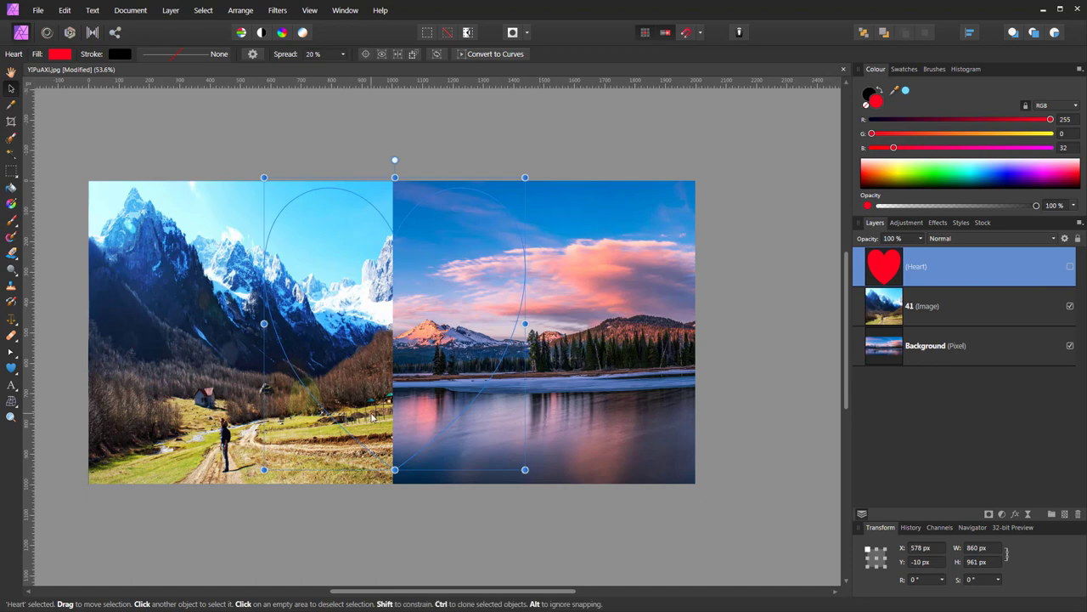
pyautogui.click(979, 241)
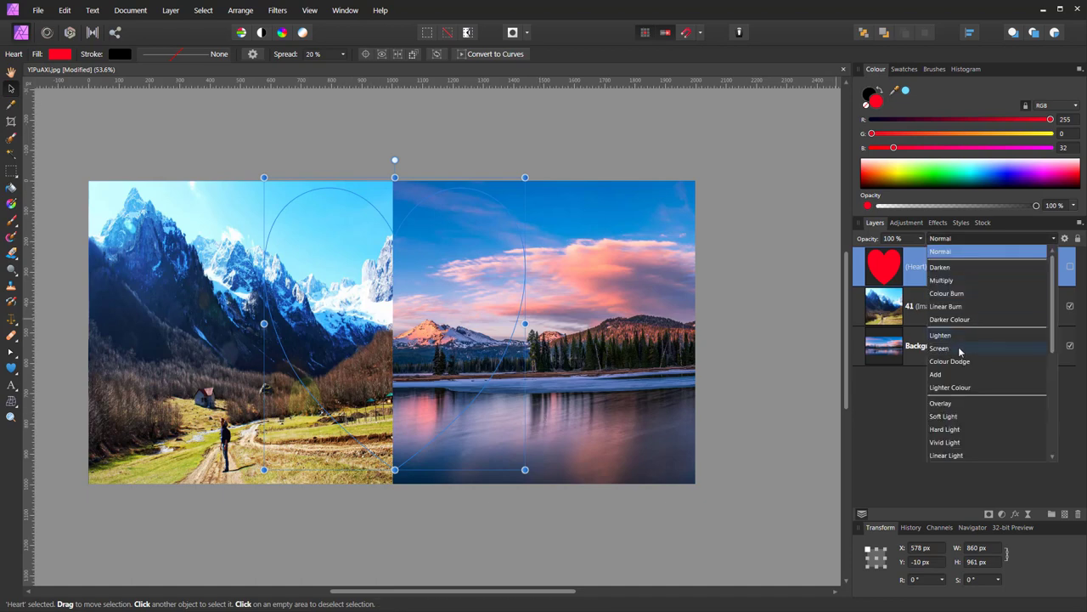
# Set the heart to Overlay, show it again, and lower its red value from 255 to 225
pyautogui.click(944, 405)
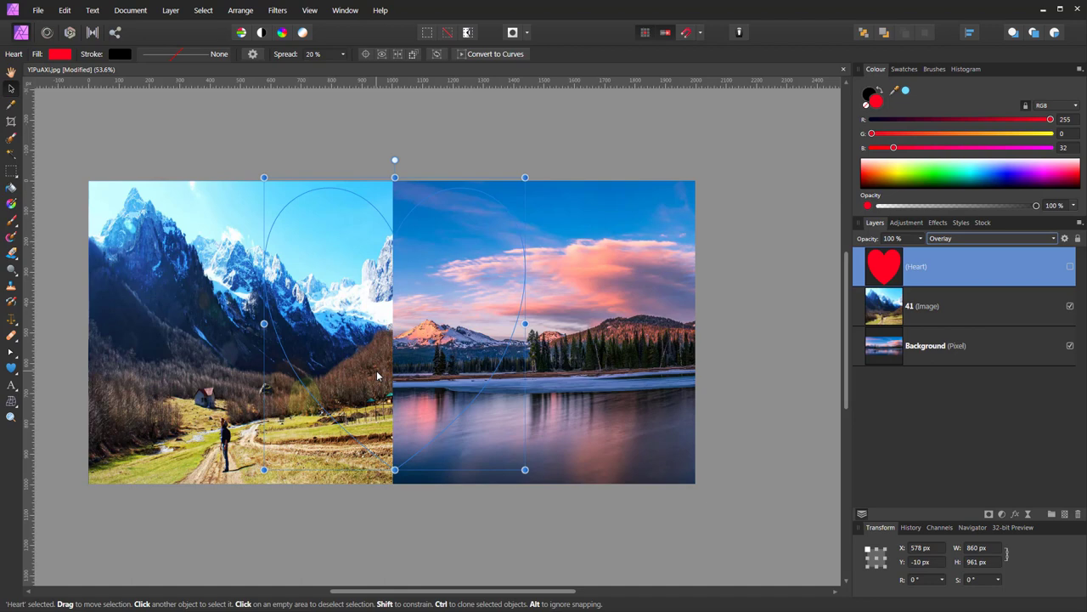
pyautogui.click(1071, 268)
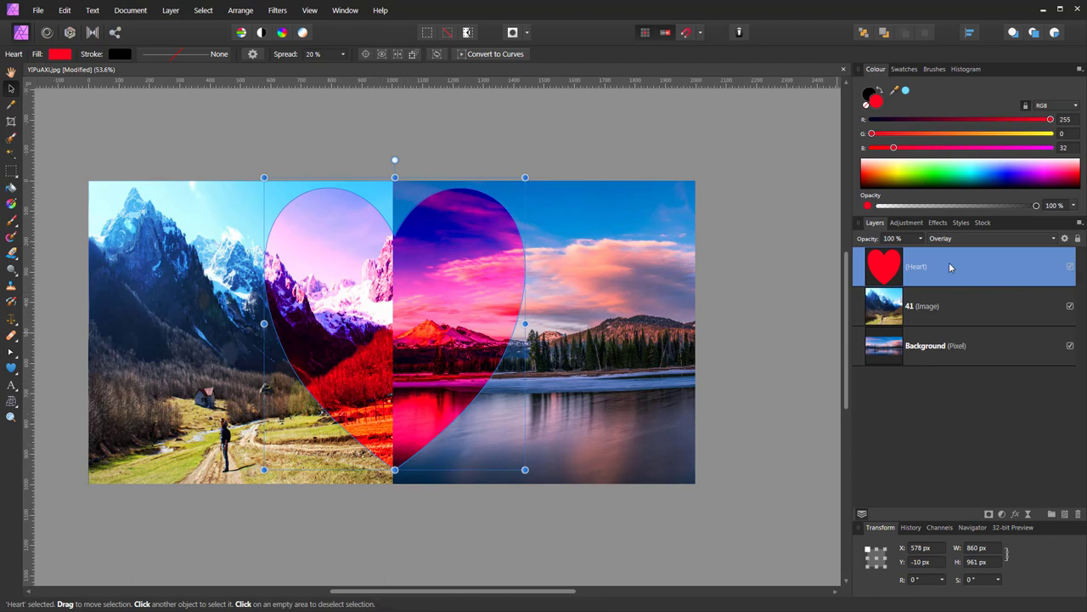
pyautogui.click(1052, 119)
pyautogui.moveTo(1052, 120); pyautogui.dragTo(1030, 120)
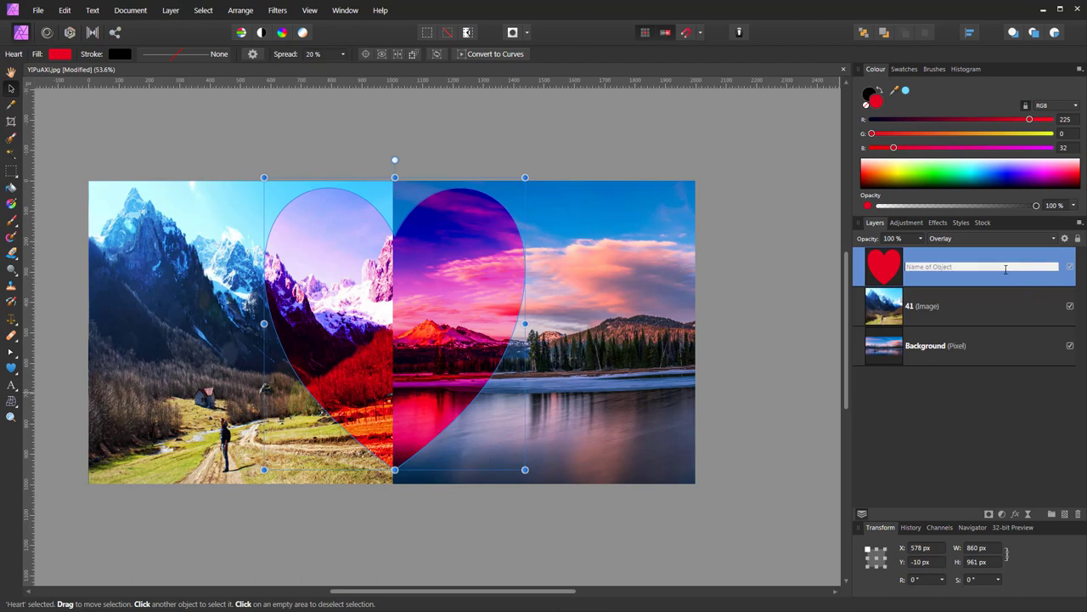
# Nest the Heart layer inside the 41 (Image) mountain layer and expand it to show the heart
pyautogui.moveTo(1001, 282); pyautogui.dragTo(1006, 315)
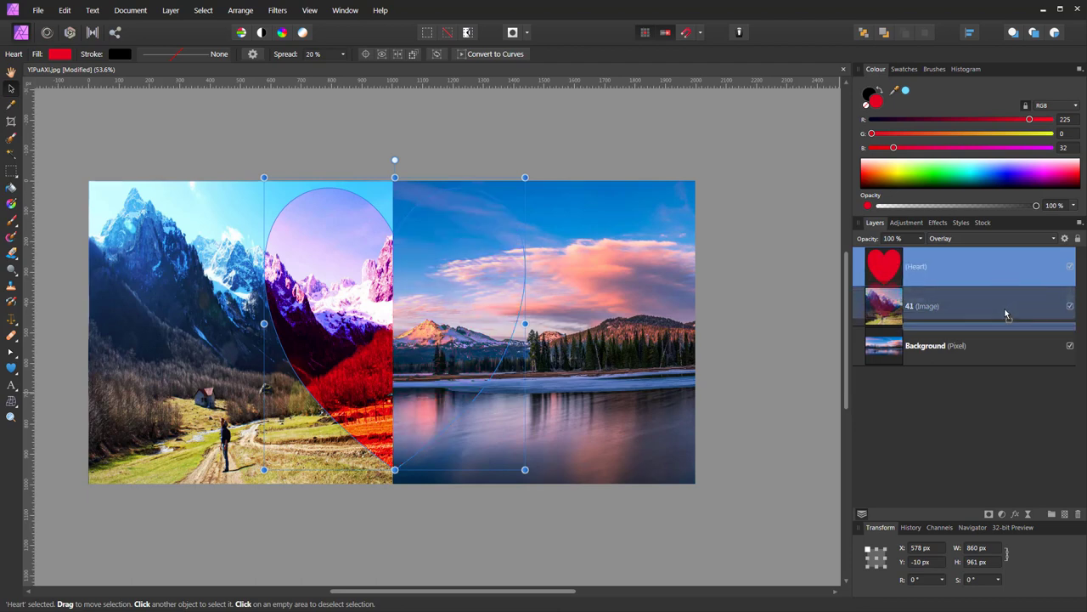
pyautogui.moveTo(1006, 315); pyautogui.dragTo(1006, 318)
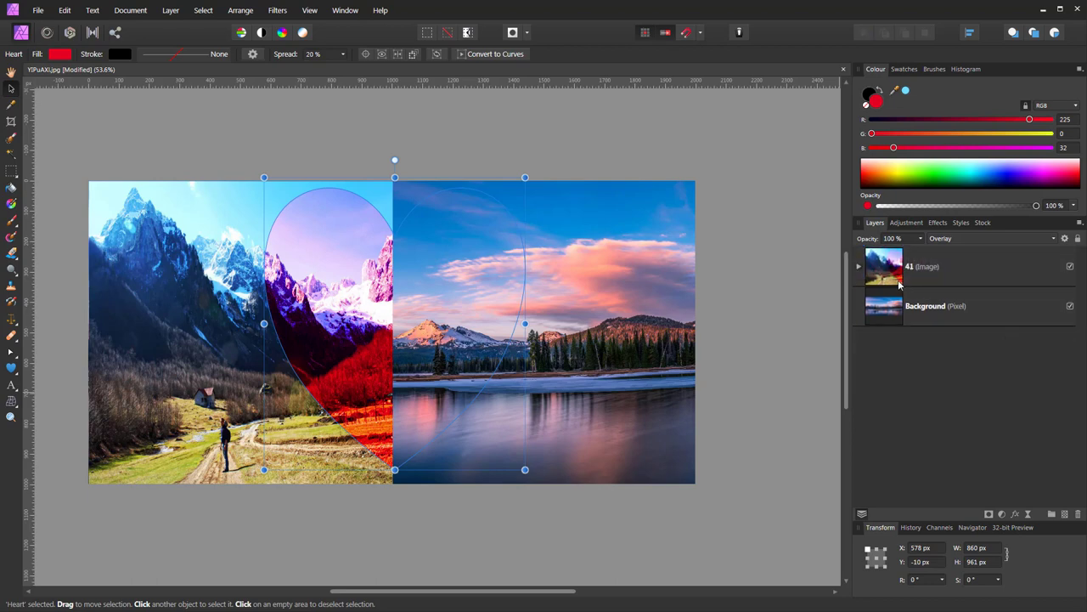
pyautogui.click(859, 267)
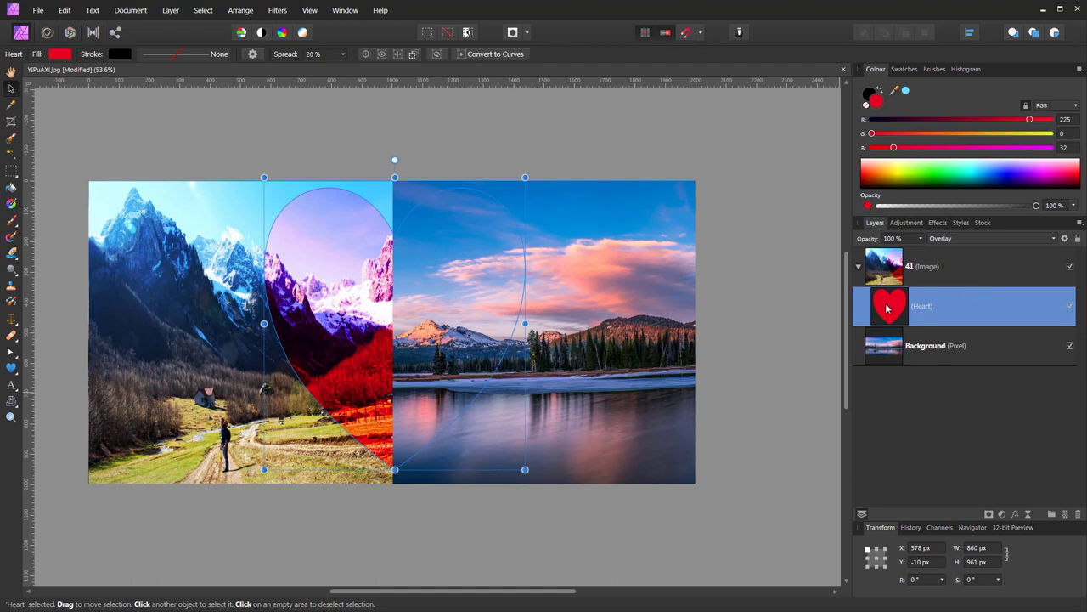
pyautogui.click(571, 539)
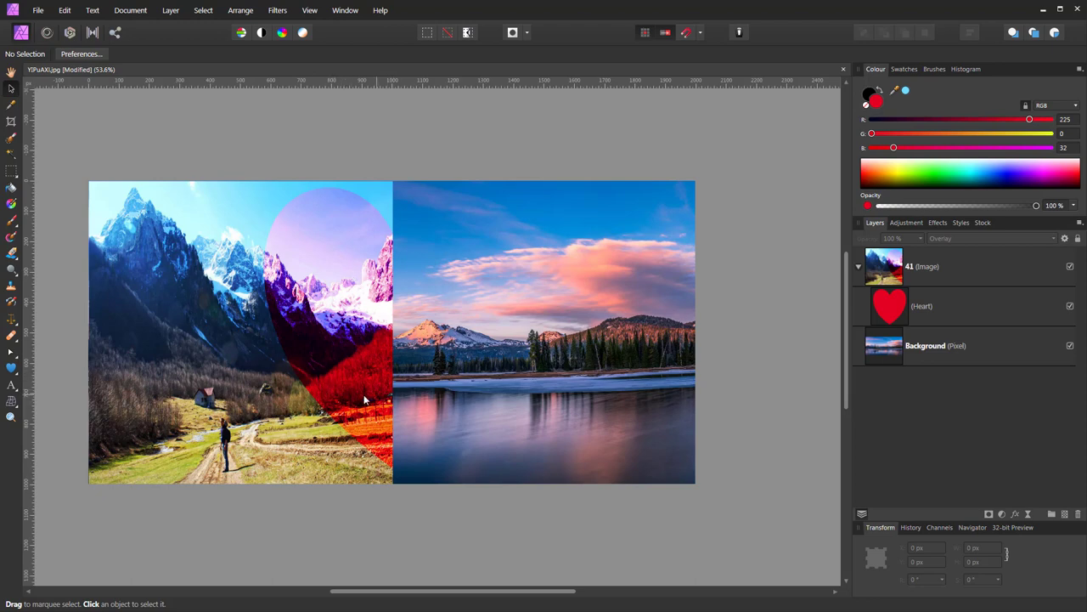
# Open the Heart layer's Blend Ranges dialog, move it aside, and show its Master/Red/Green/Blue channel list
pyautogui.click(968, 299)
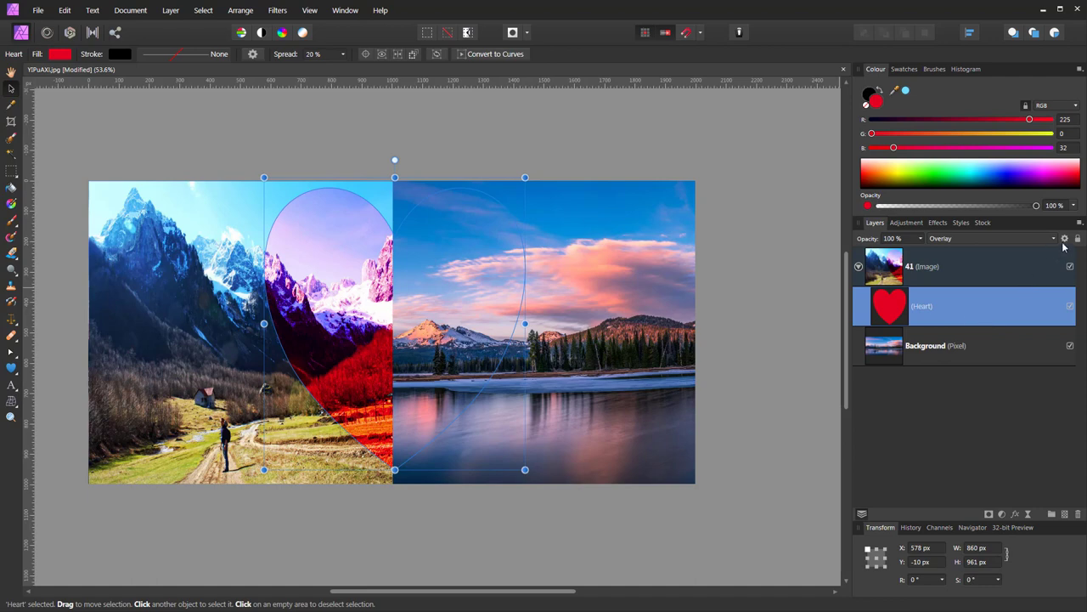
pyautogui.click(1065, 241)
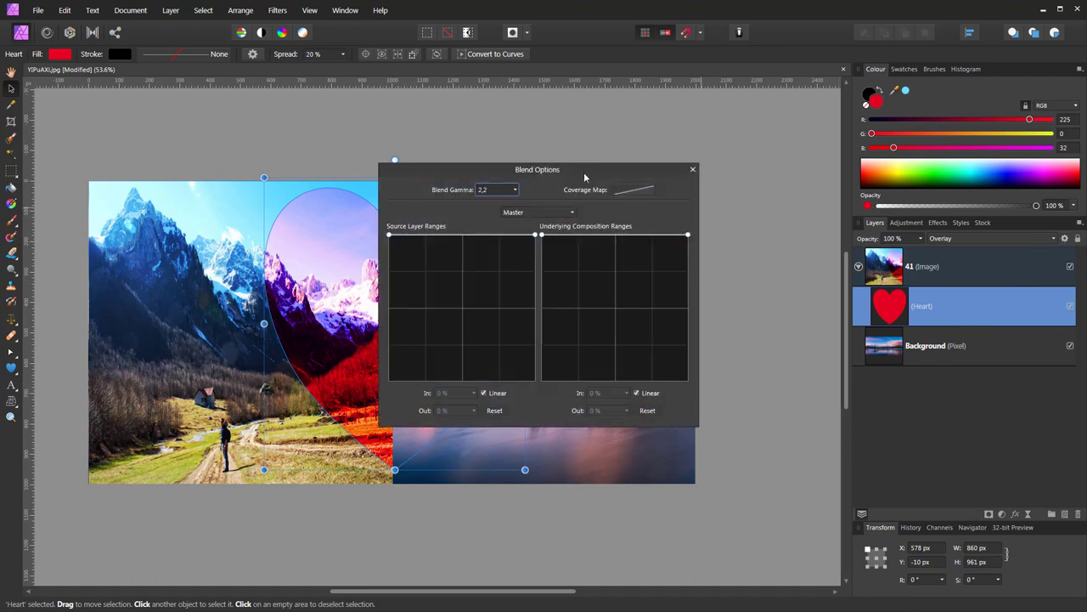
pyautogui.moveTo(584, 172); pyautogui.dragTo(622, 187)
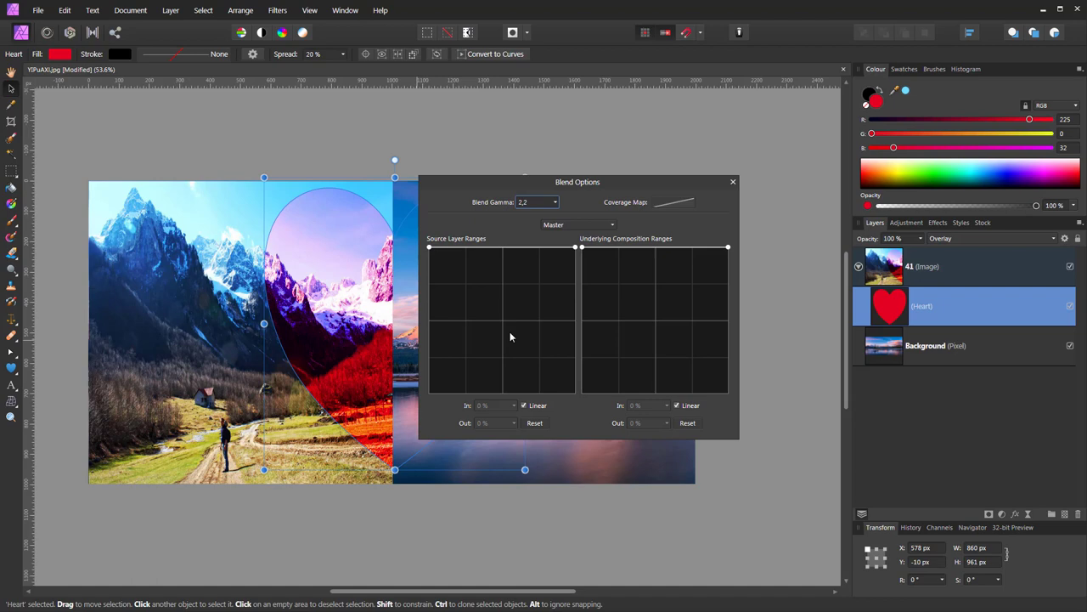
pyautogui.click(614, 226)
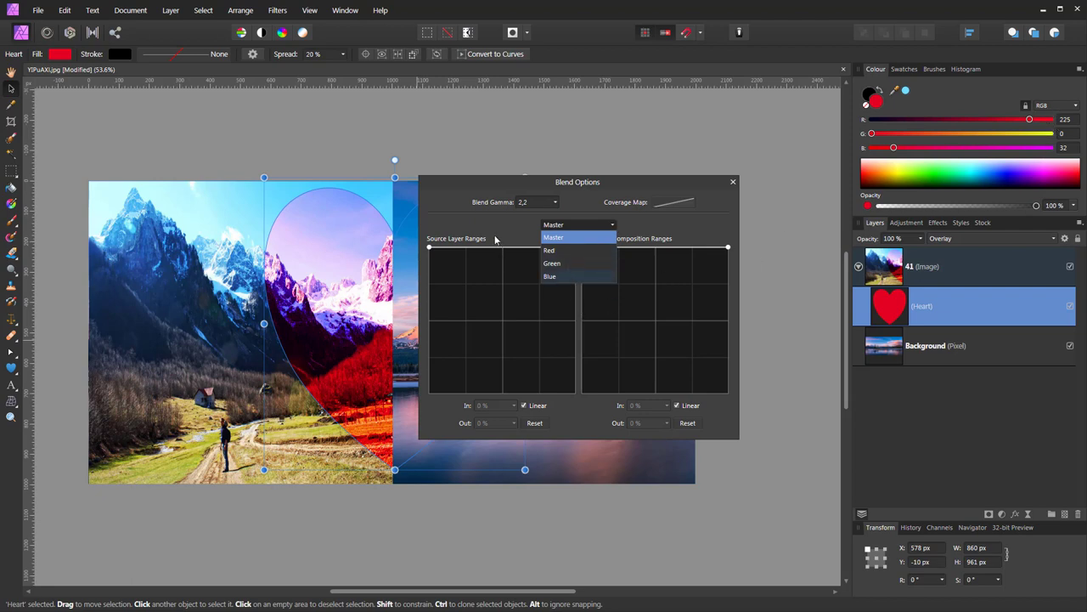
# Keep Master, turn off linear source-layer ranges, and switch the blend ranges to the Blue channel
pyautogui.click(495, 240)
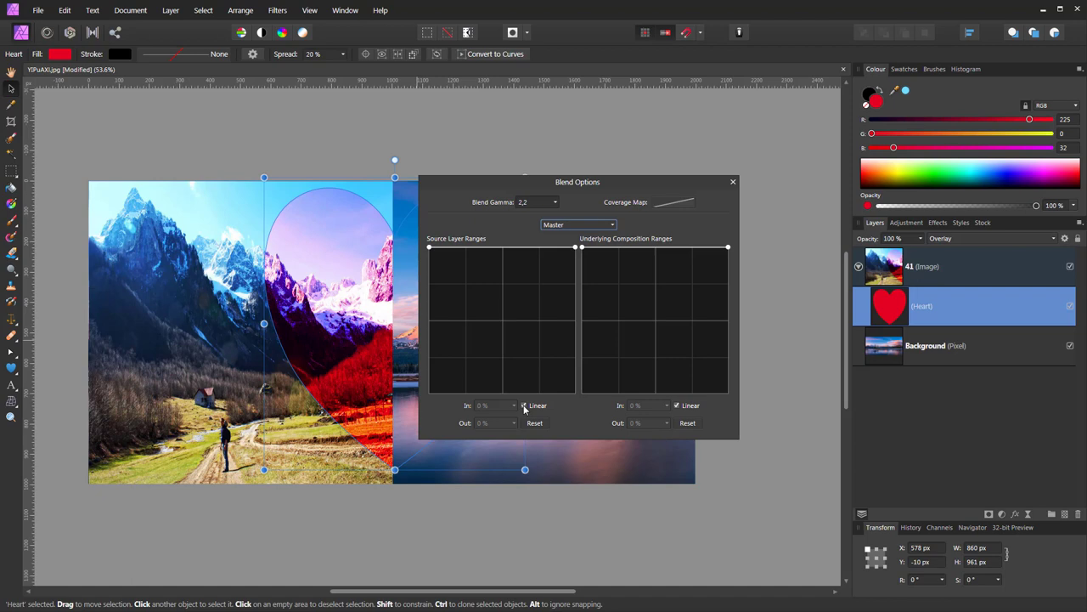
pyautogui.click(525, 406)
pyautogui.click(614, 226)
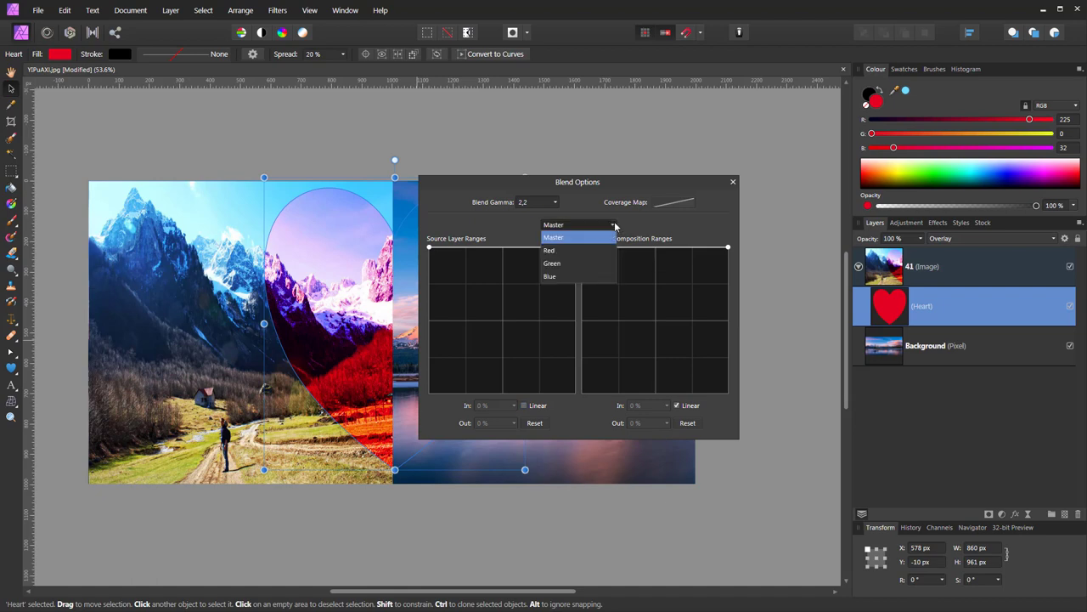
pyautogui.click(551, 276)
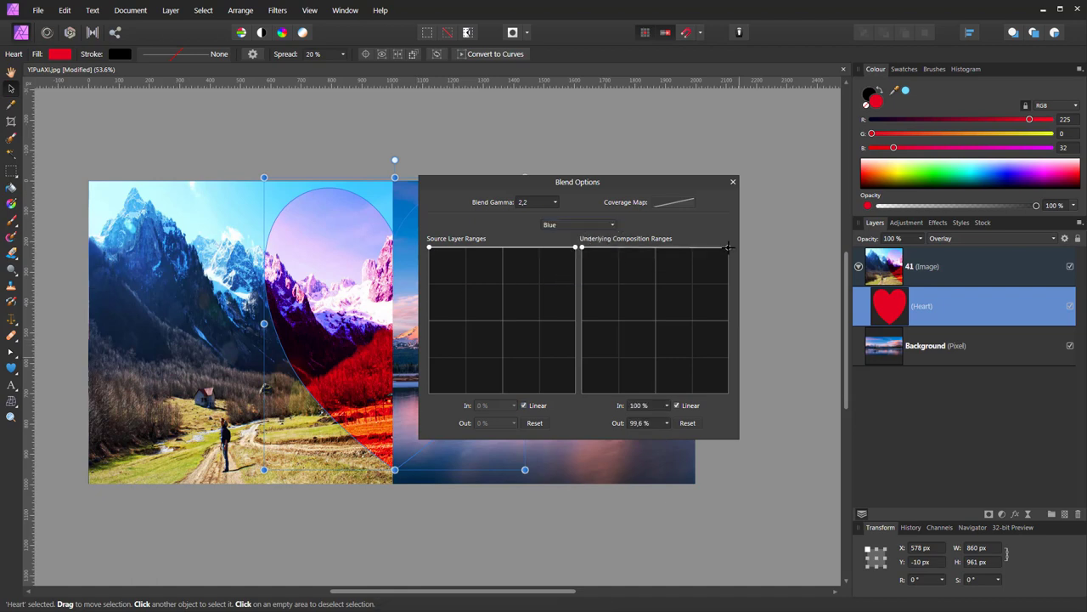
# Pull the Blue underlying range curve down to In 76.5%, Out 14.6%, and close the dialog
pyautogui.moveTo(728, 247); pyautogui.dragTo(728, 250)
pyautogui.moveTo(728, 248); pyautogui.dragTo(760, 393)
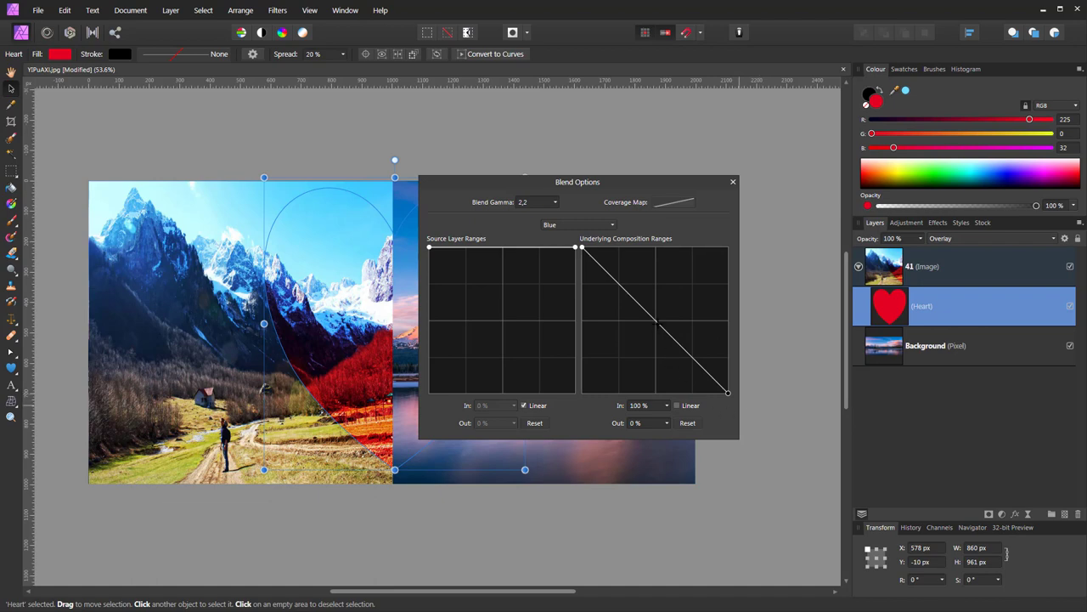
pyautogui.moveTo(656, 323)
pyautogui.mouseDown()
pyautogui.moveTo(641, 392)
pyautogui.moveTo(663, 344)
pyautogui.moveTo(694, 372)
pyautogui.mouseUp()
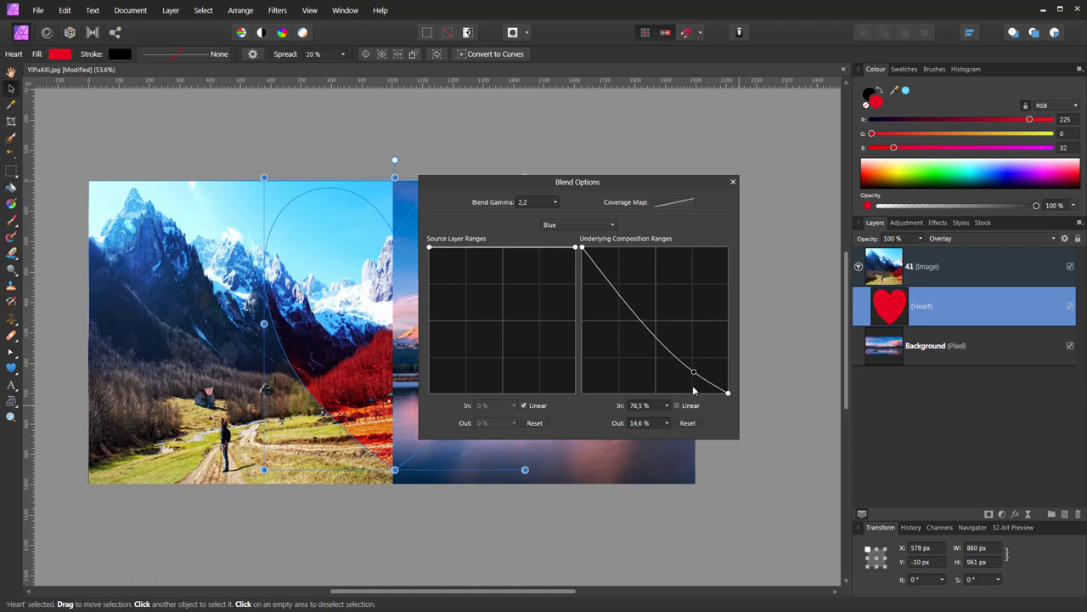
pyautogui.click(732, 183)
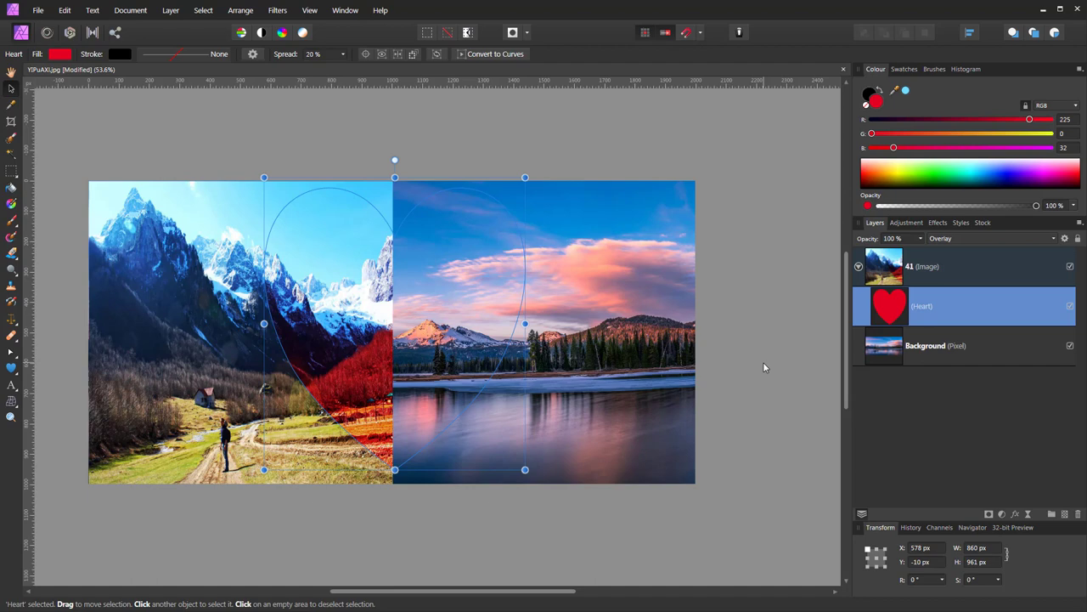
pyautogui.click(982, 237)
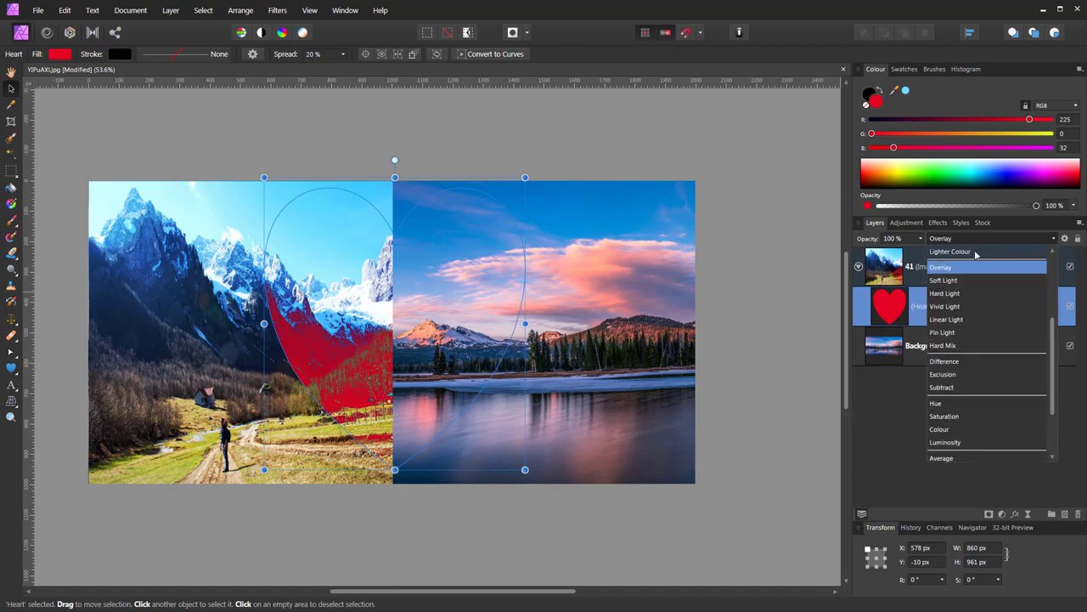
pyautogui.scroll(3, 977, 264)
pyautogui.click(964, 251)
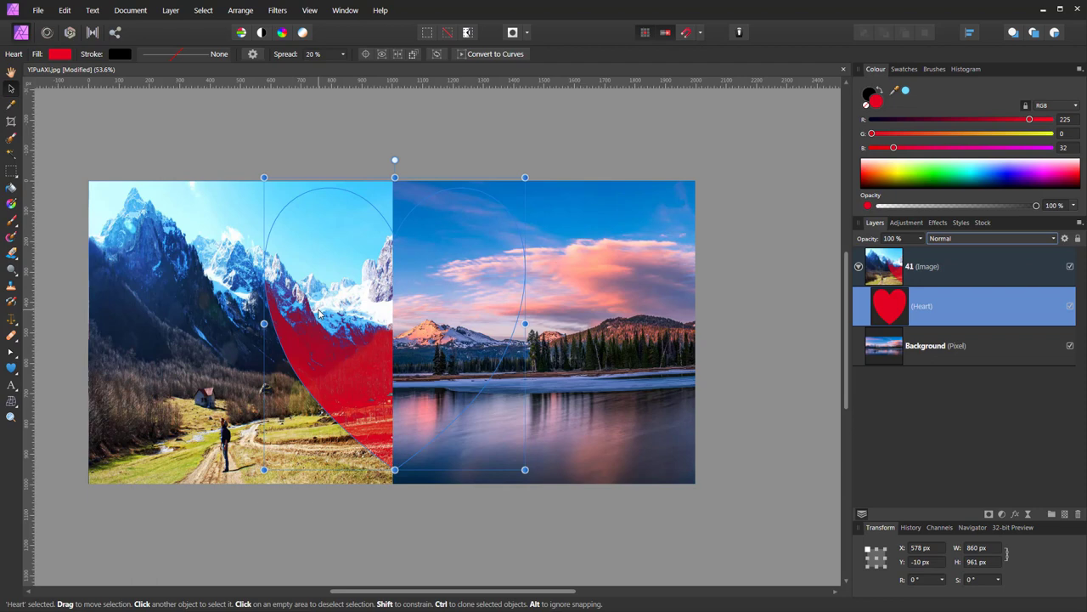
pyautogui.click(976, 244)
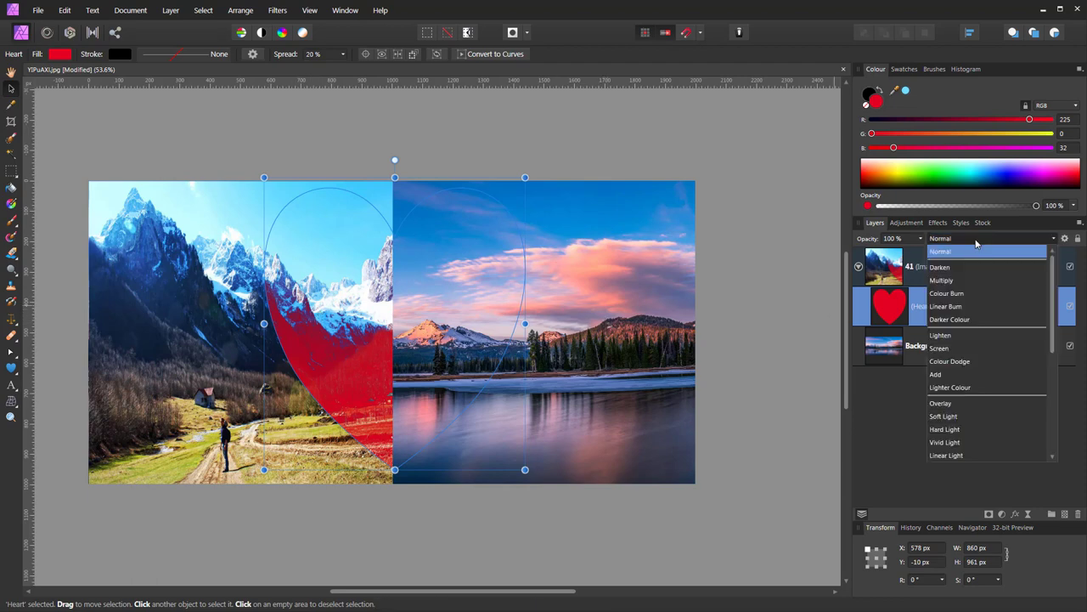
pyautogui.click(943, 402)
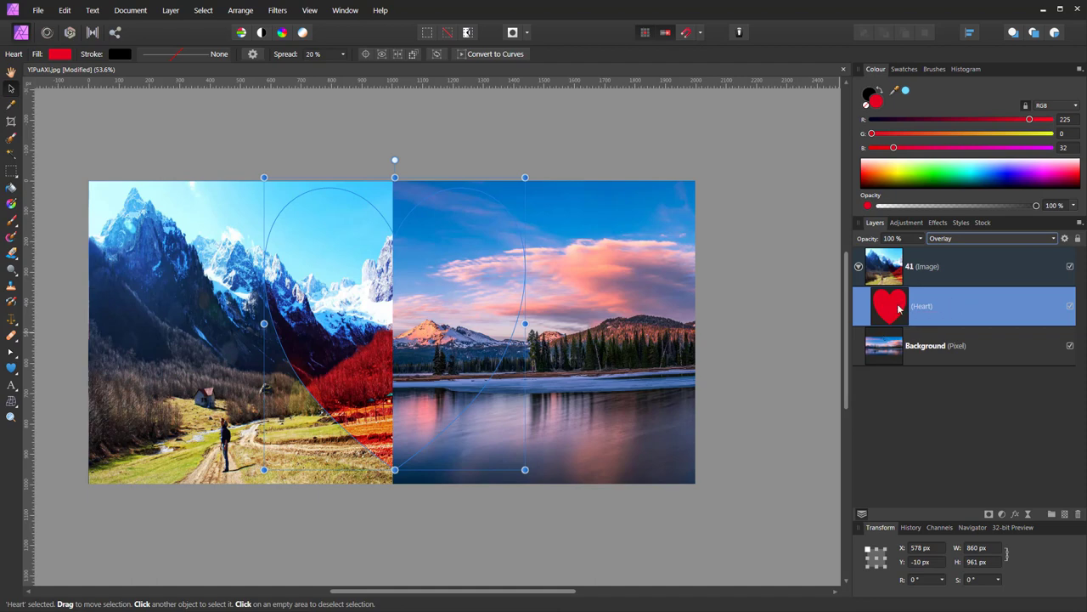
# Add a white mask to the Heart layer and ready a soft 357.5 px Paint Brush at 18% opacity
pyautogui.click(989, 515)
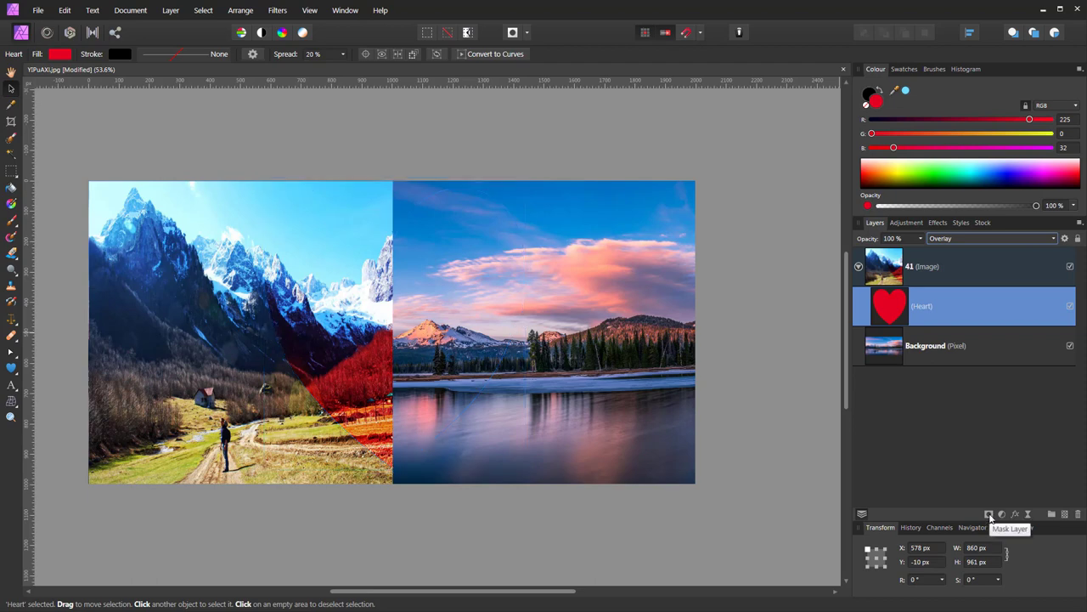
pyautogui.click(865, 307)
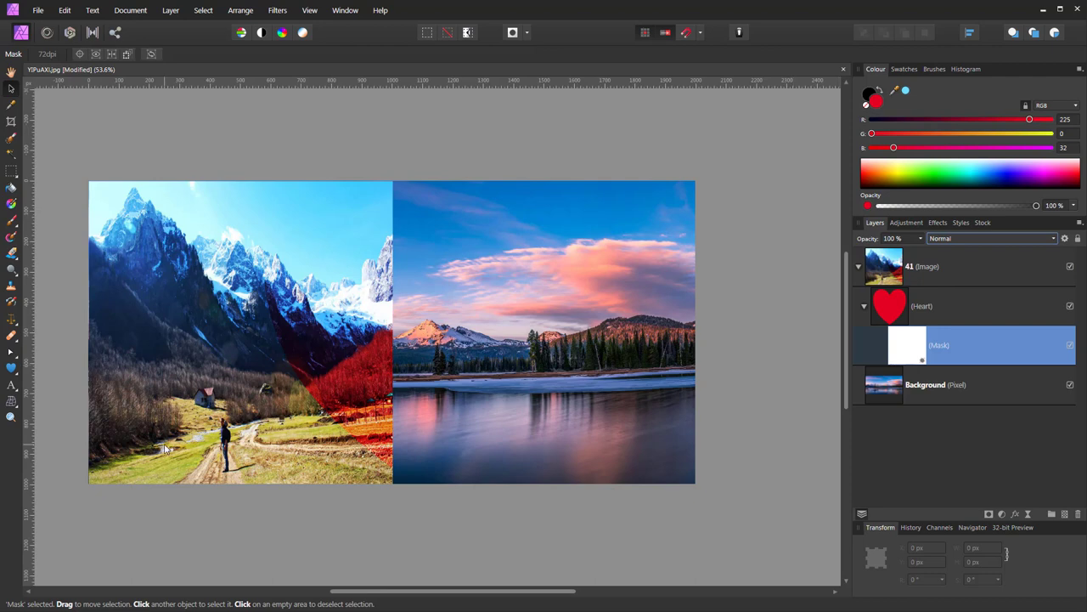
pyautogui.scroll(2, 315, 391)
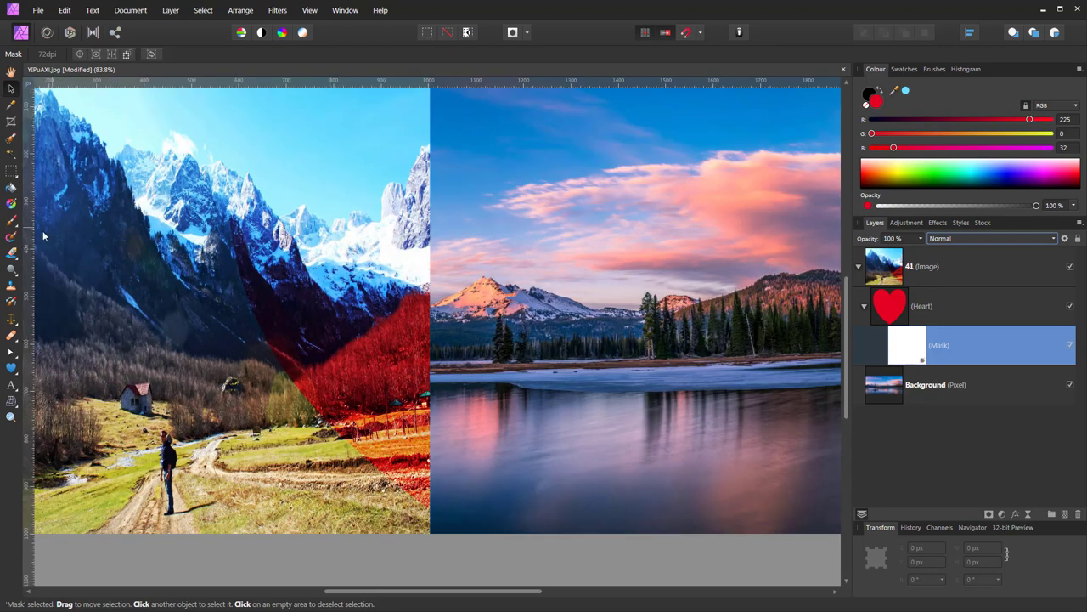
pyautogui.click(12, 219)
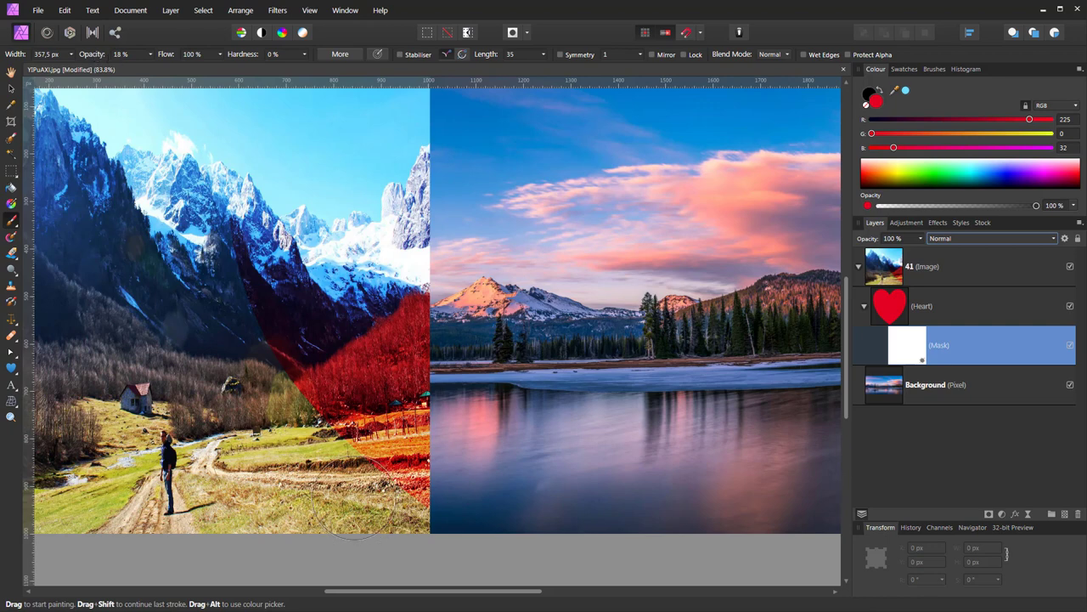
# Paint black on the Heart mask over the lower-right red area, then shrink the brush
pyautogui.moveTo(425, 492); pyautogui.dragTo(433, 476)
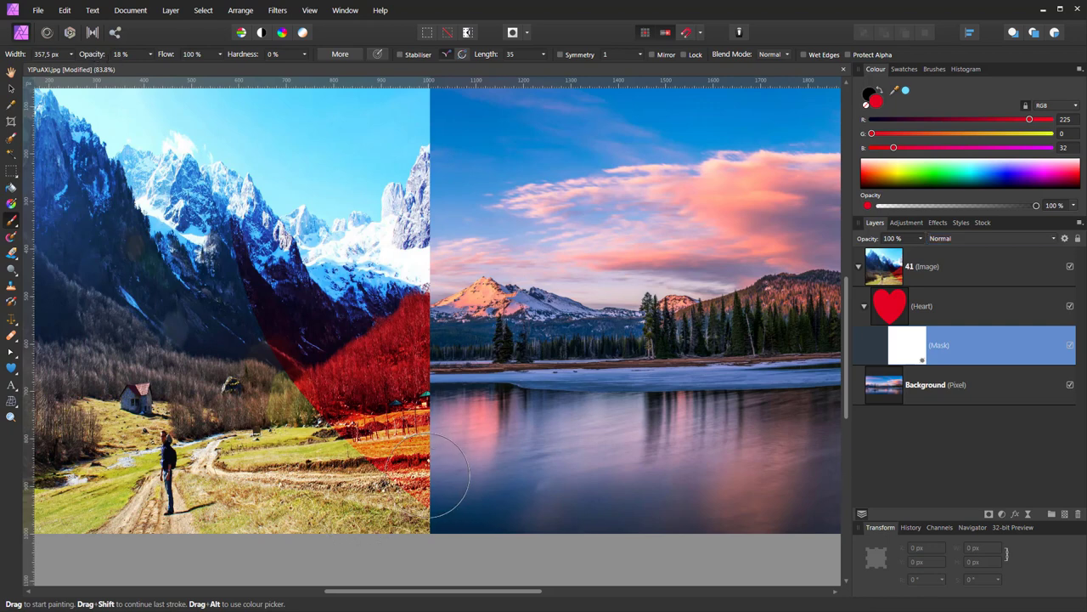
pyautogui.click(870, 184)
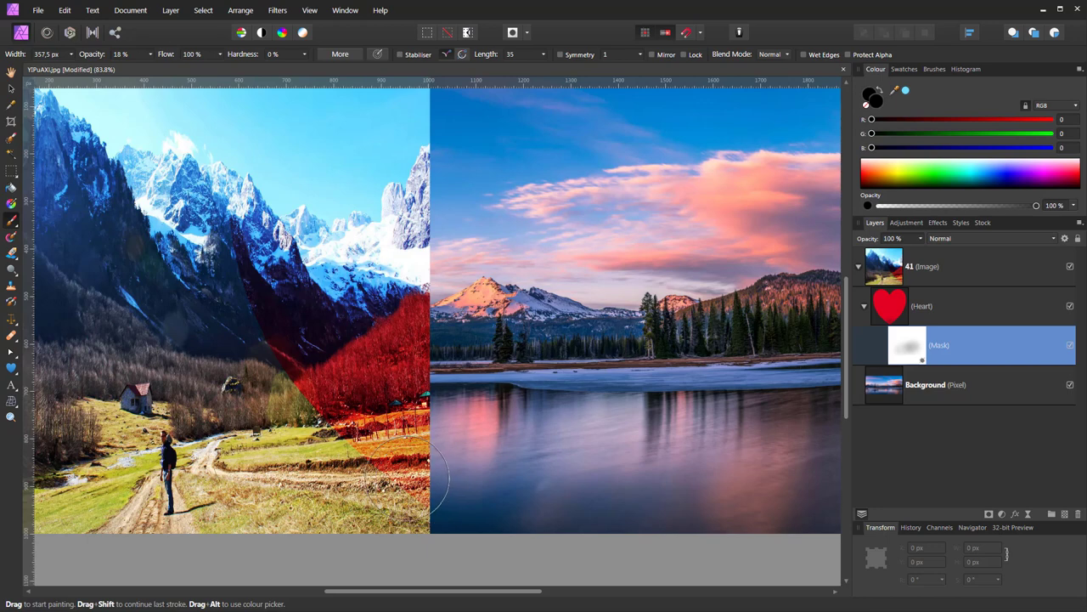
pyautogui.moveTo(408, 476)
pyautogui.mouseDown()
pyautogui.moveTo(410, 499)
pyautogui.moveTo(423, 444)
pyautogui.moveTo(335, 457)
pyautogui.mouseUp()
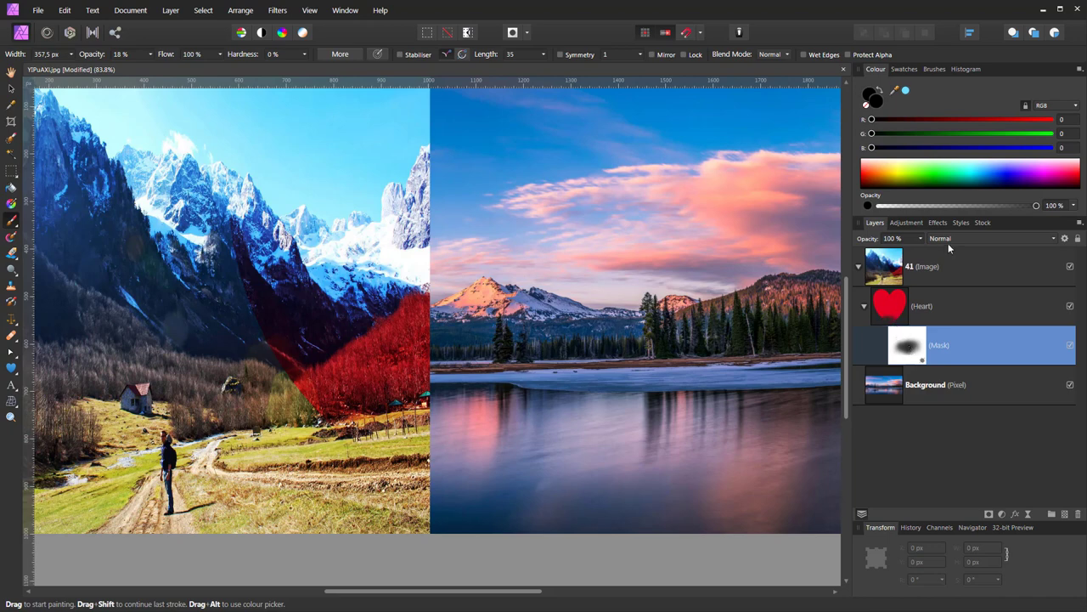
pyautogui.click(979, 312)
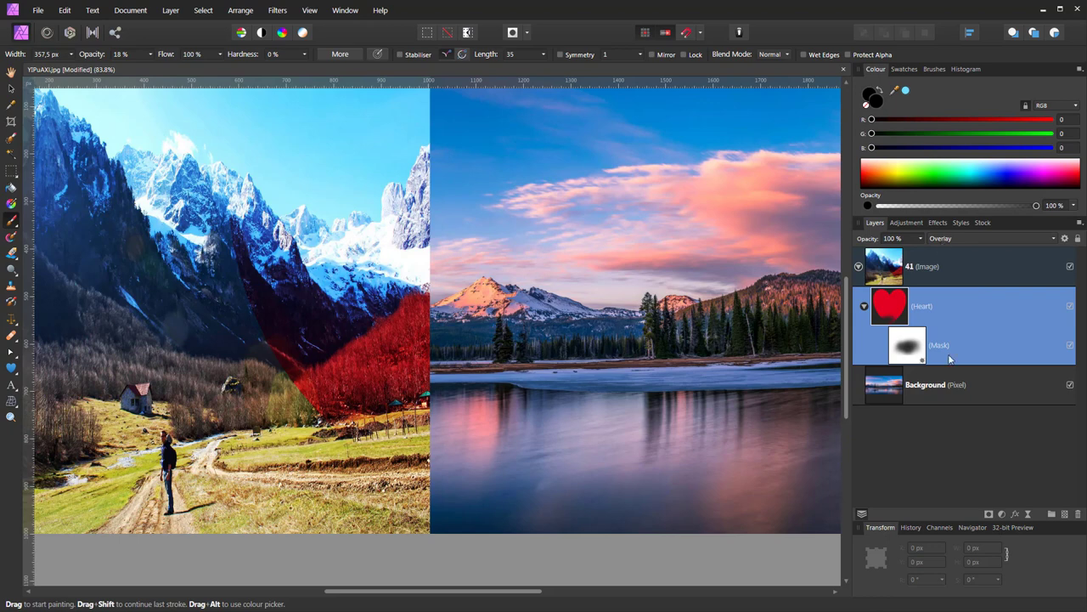
pyautogui.click(907, 347)
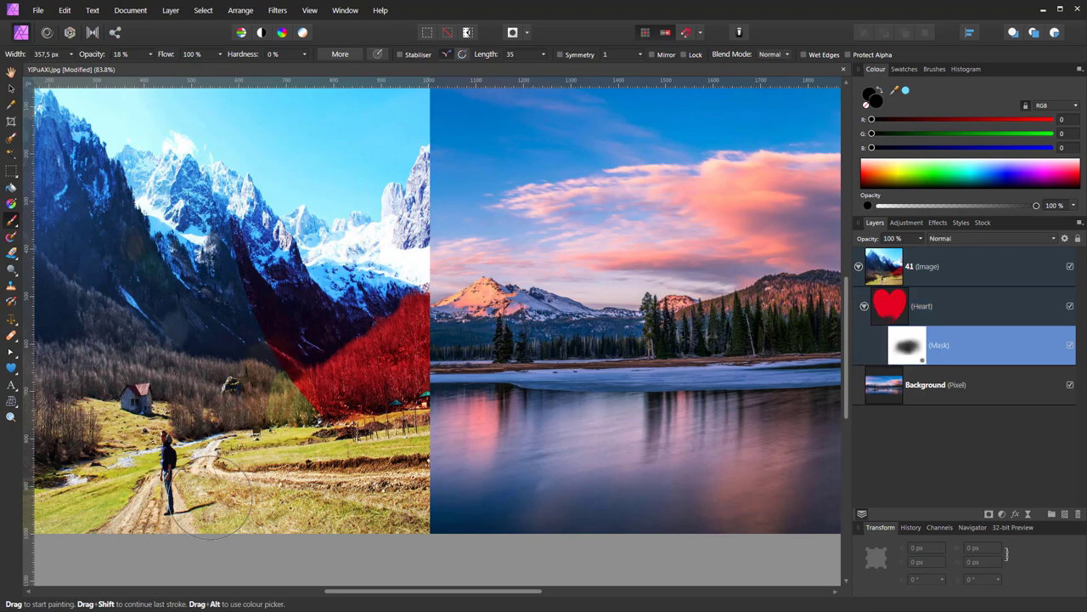
pyautogui.press('[')
pyautogui.press('[')
pyautogui.press('[')
pyautogui.press('[')
pyautogui.press('[')
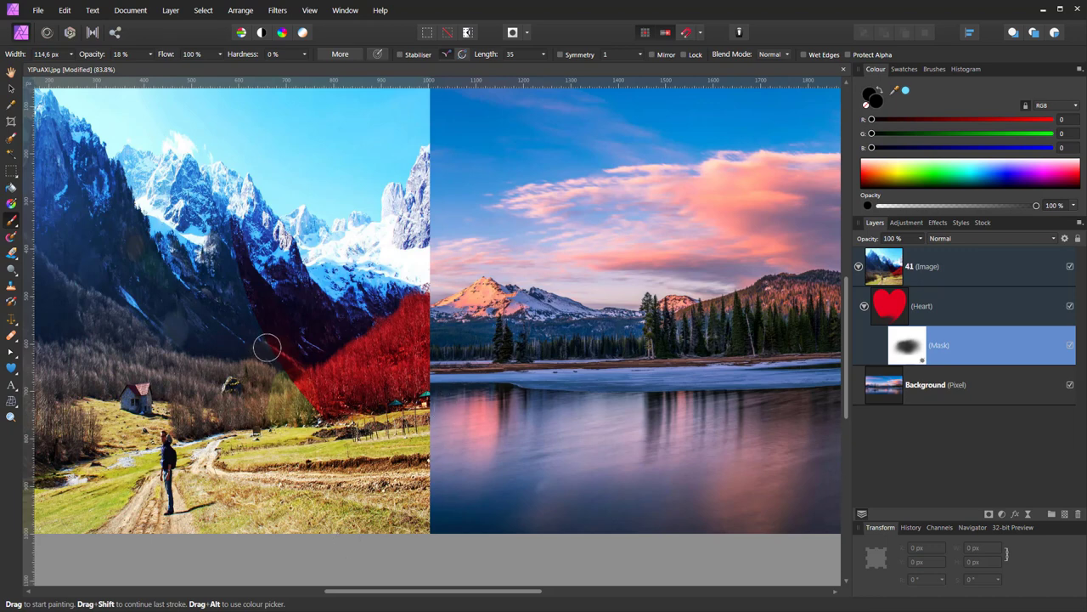
# Paint soft black mask strokes along the heart's left slope, ending with a 265.1 px brush at 27%
pyautogui.moveTo(294, 355)
pyautogui.mouseDown()
pyautogui.moveTo(283, 356)
pyautogui.moveTo(293, 367)
pyautogui.mouseUp()
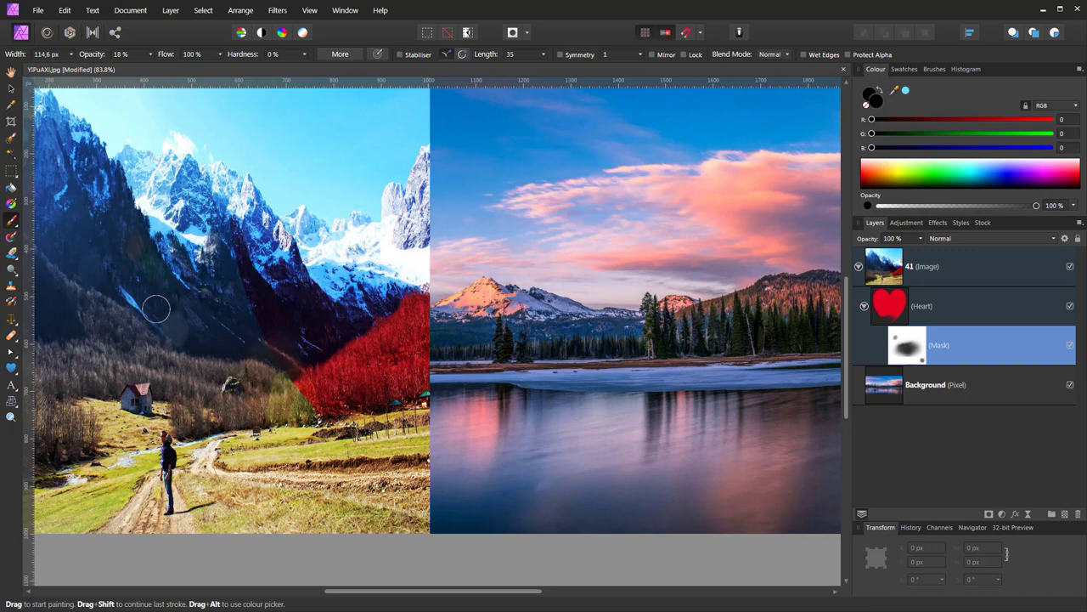
pyautogui.moveTo(92, 56); pyautogui.dragTo(107, 57)
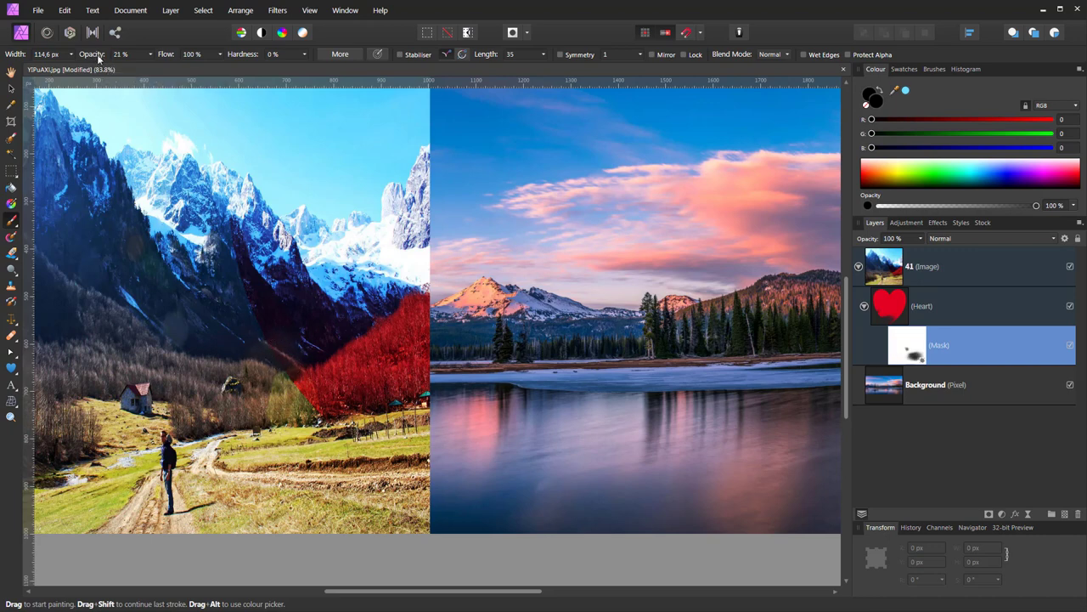
pyautogui.moveTo(277, 337); pyautogui.dragTo(281, 344)
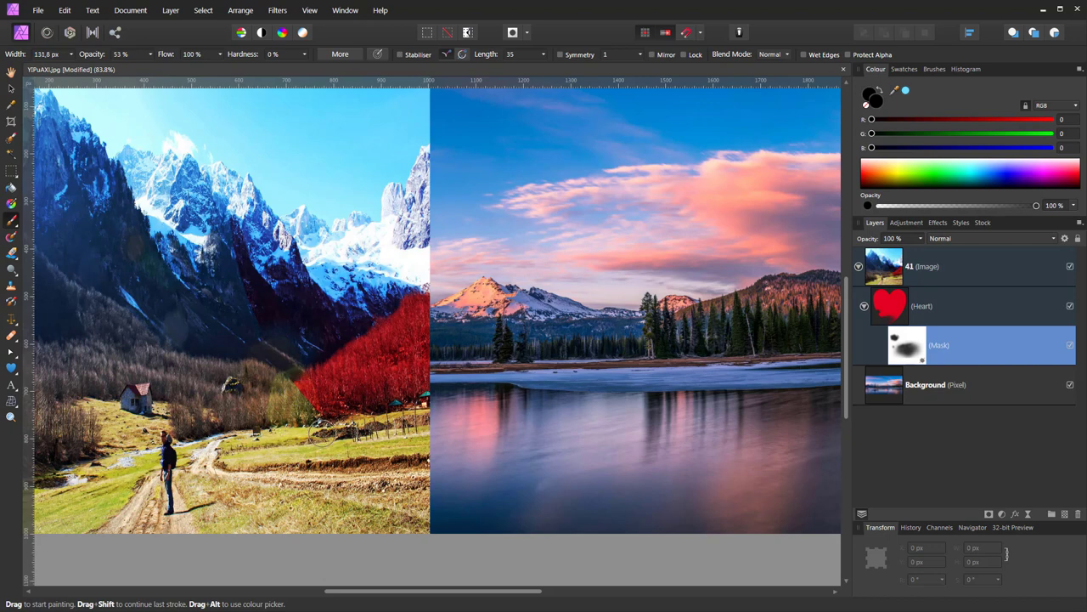
pyautogui.press(']')
pyautogui.press(']')
pyautogui.moveTo(93, 56); pyautogui.dragTo(84, 62)
pyautogui.moveTo(231, 340)
pyautogui.mouseDown()
pyautogui.moveTo(323, 433)
pyautogui.moveTo(328, 458)
pyautogui.mouseUp()
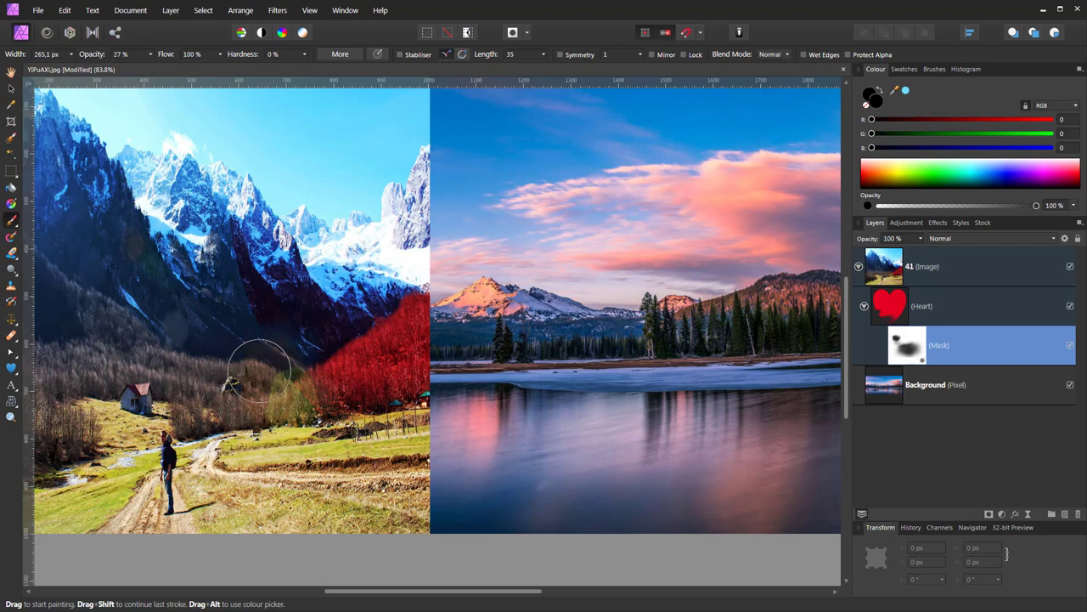
pyautogui.scroll(-3, 209, 478)
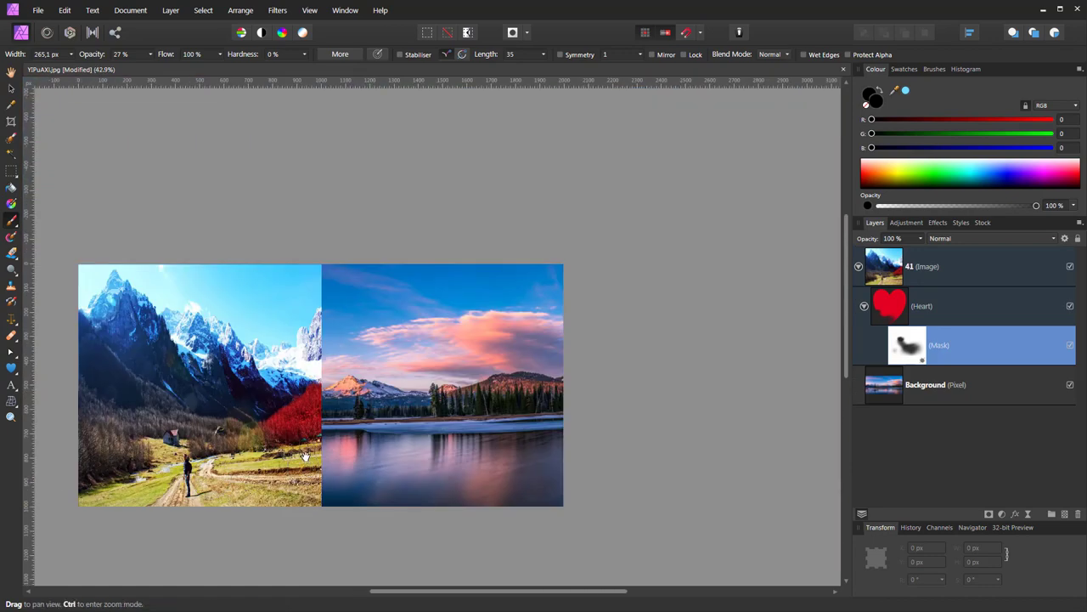
pyautogui.moveTo(306, 459); pyautogui.dragTo(418, 399)
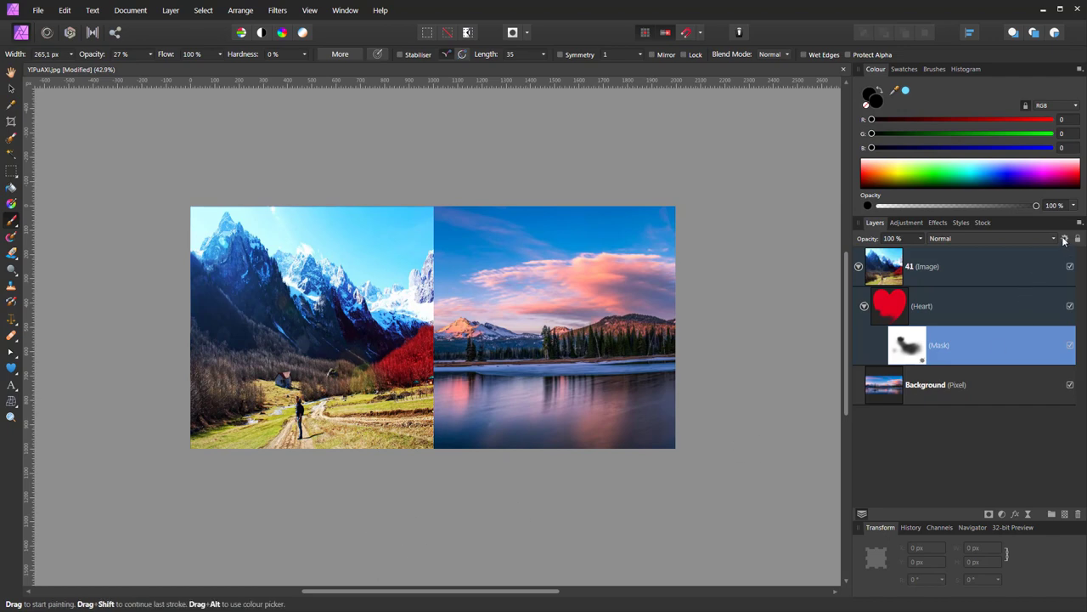
pyautogui.click(1065, 239)
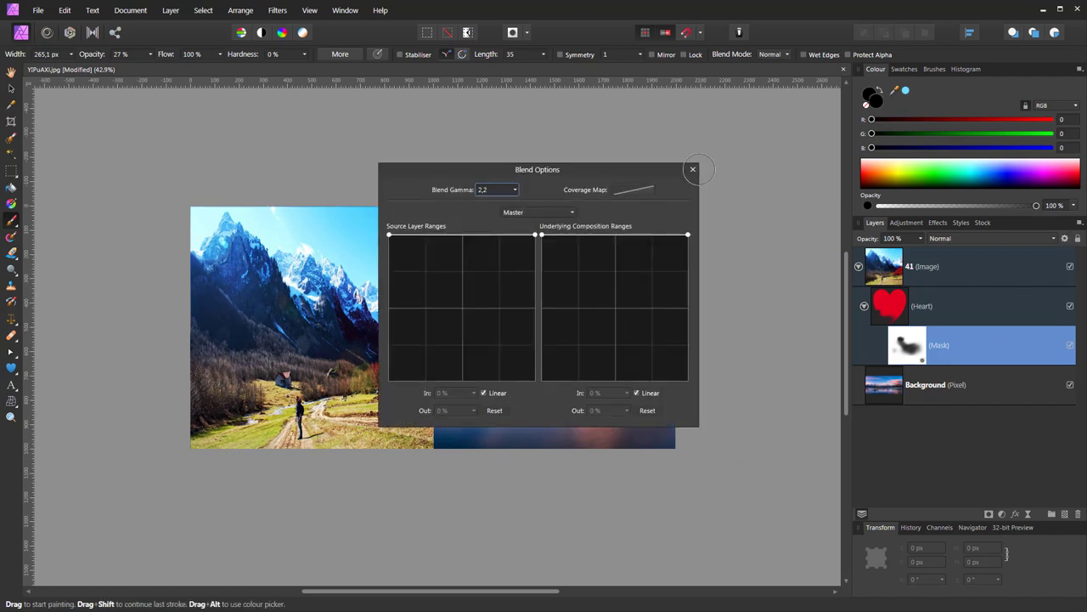
pyautogui.click(693, 169)
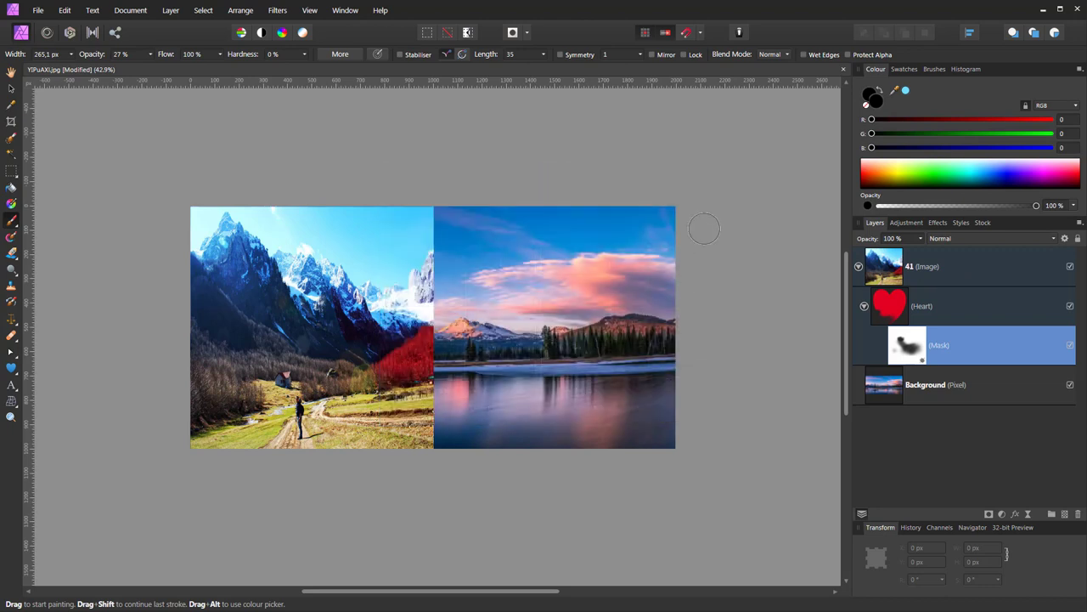